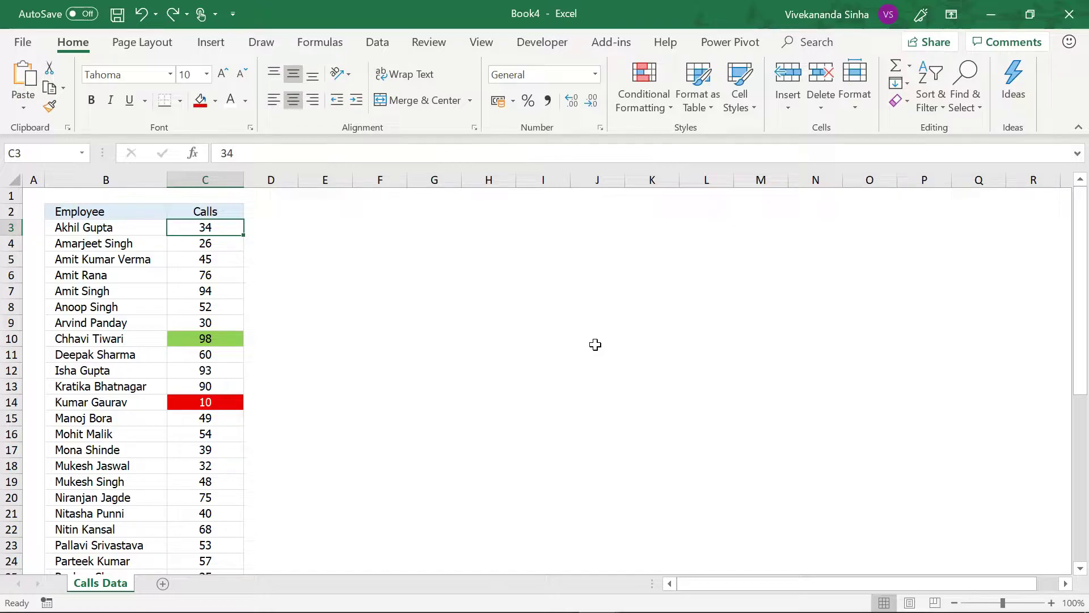
- Review the conditional formatting rules applied to the Calls values in C3:C43
key(ctrl+shift+Down)
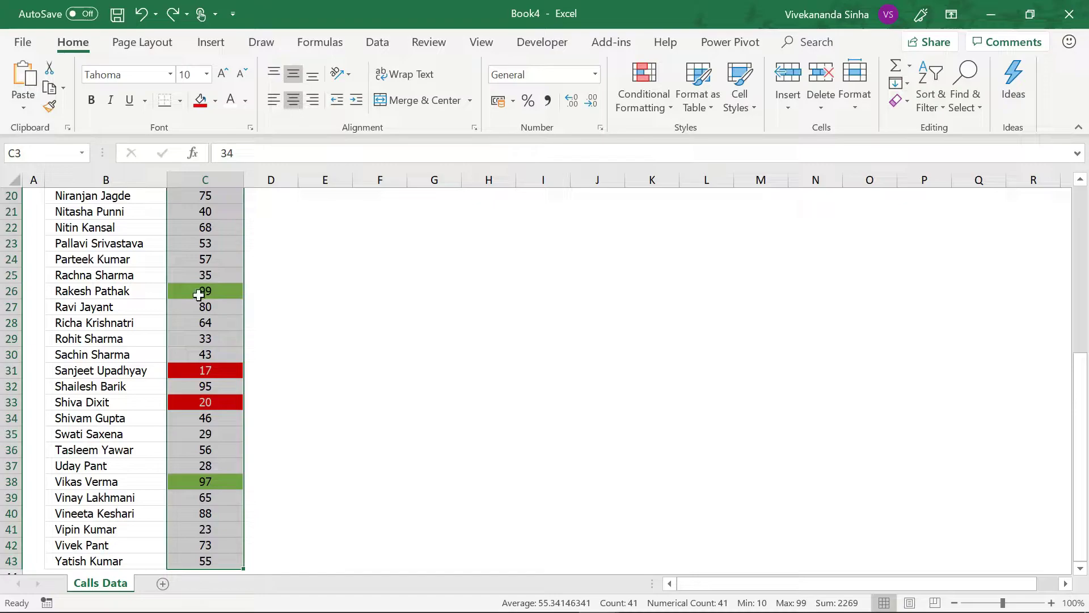
scroll(199, 294, up, 7)
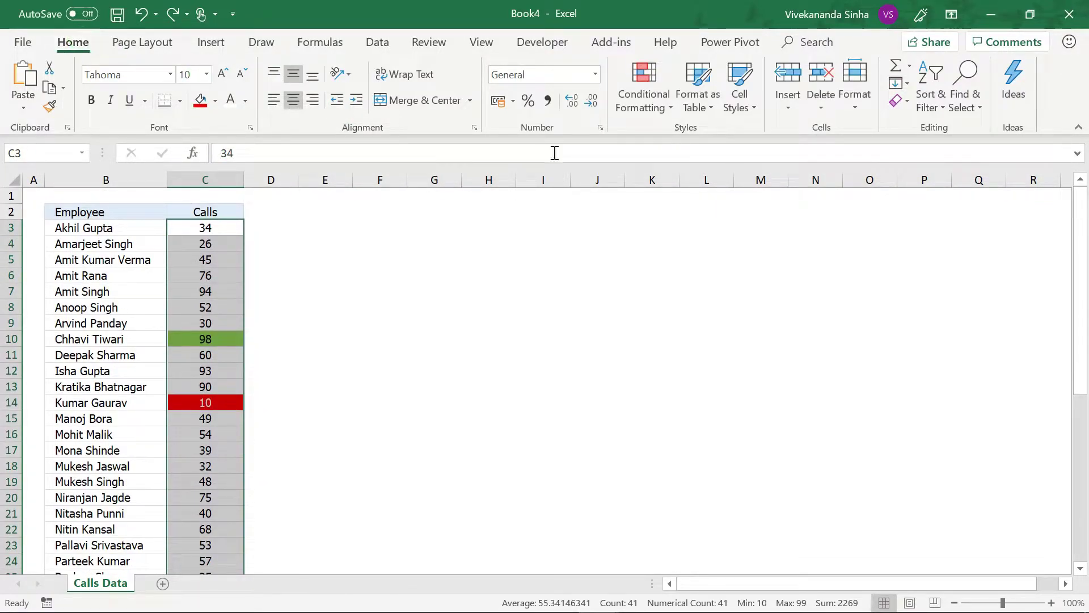
click(664, 109)
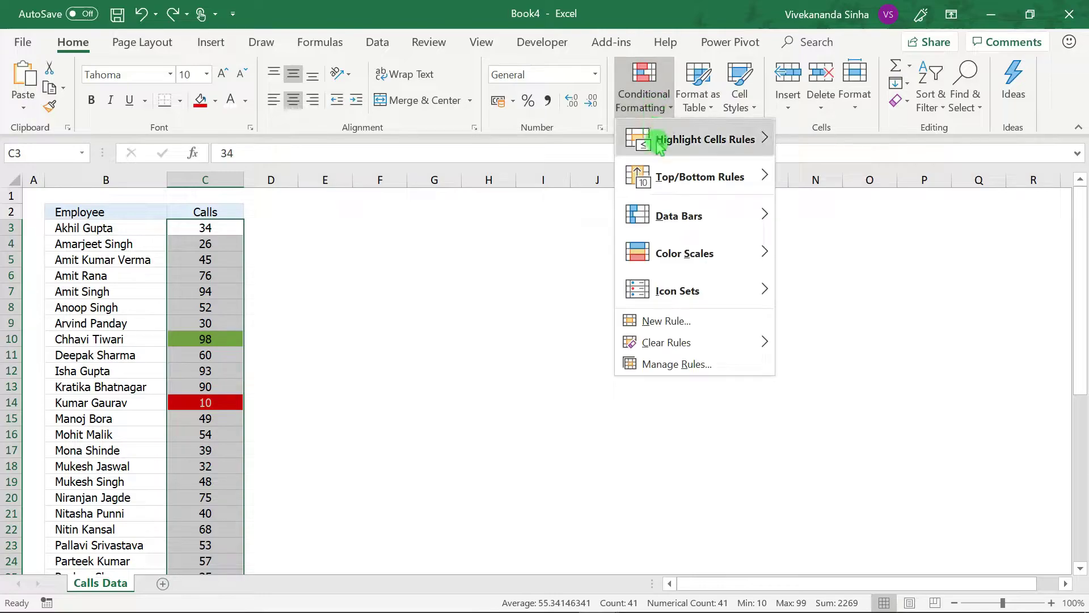
mouse_move(679, 146)
mouse_move(688, 176)
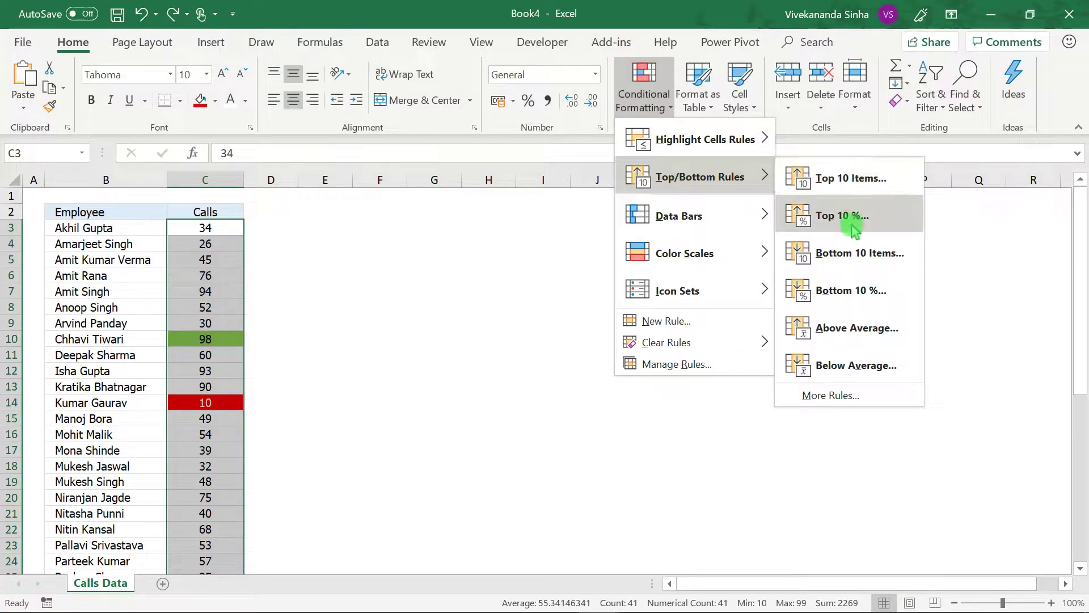
click(672, 363)
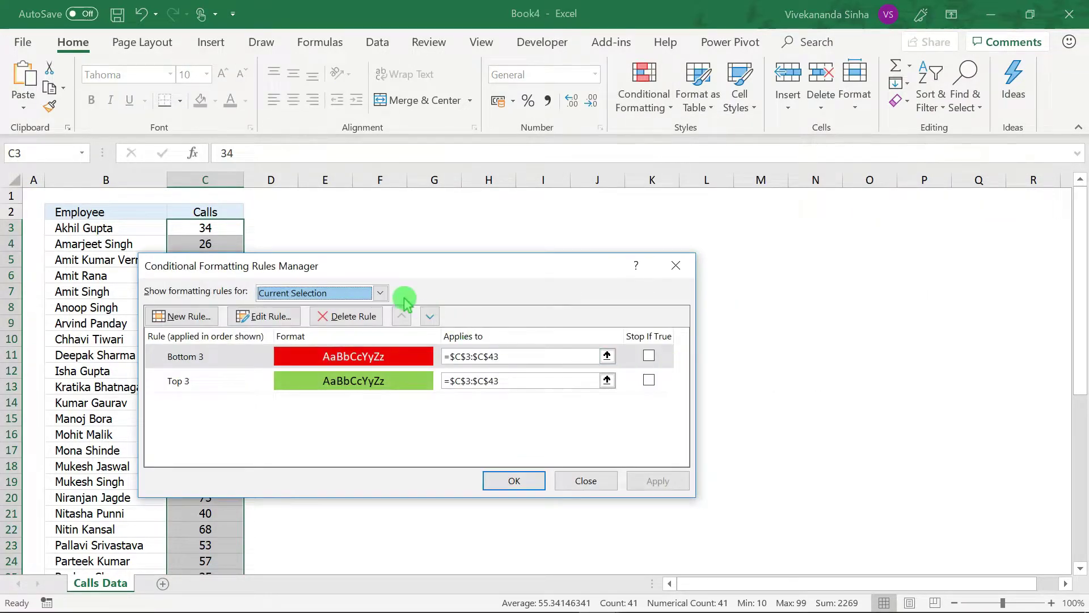
drag(372, 264, 590, 227)
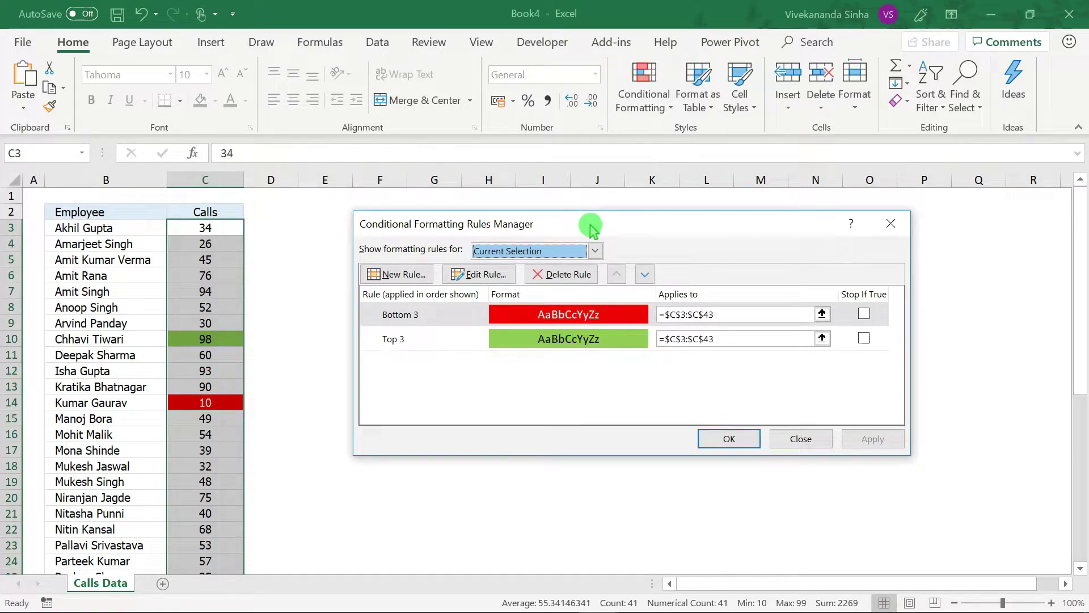
click(432, 316)
- Examine the rank setting of the Top 3 rule, cancel its editing, and close the rules manager
click(400, 339)
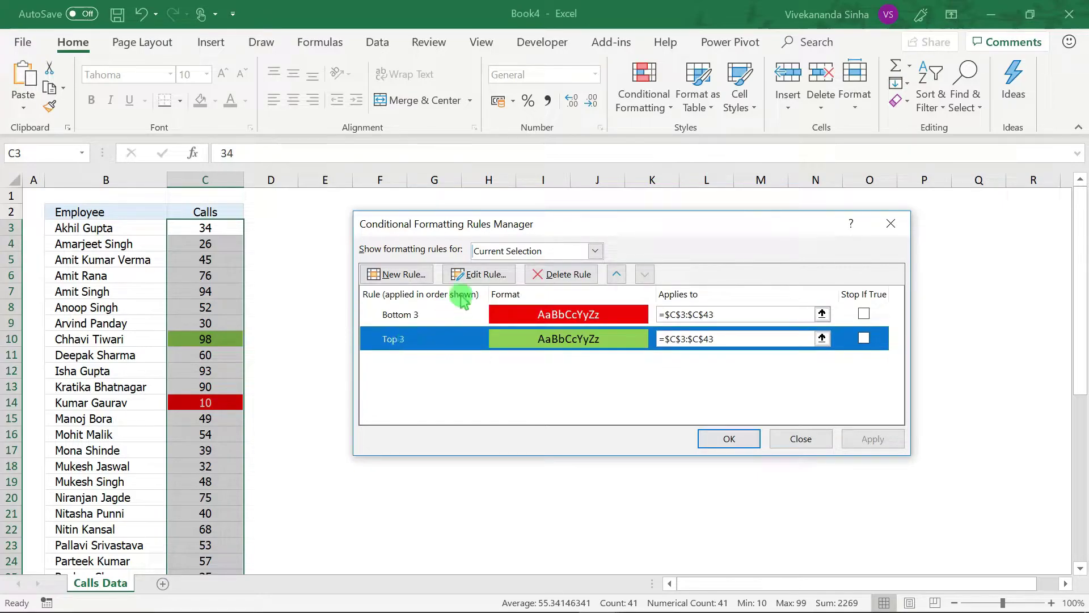
click(477, 275)
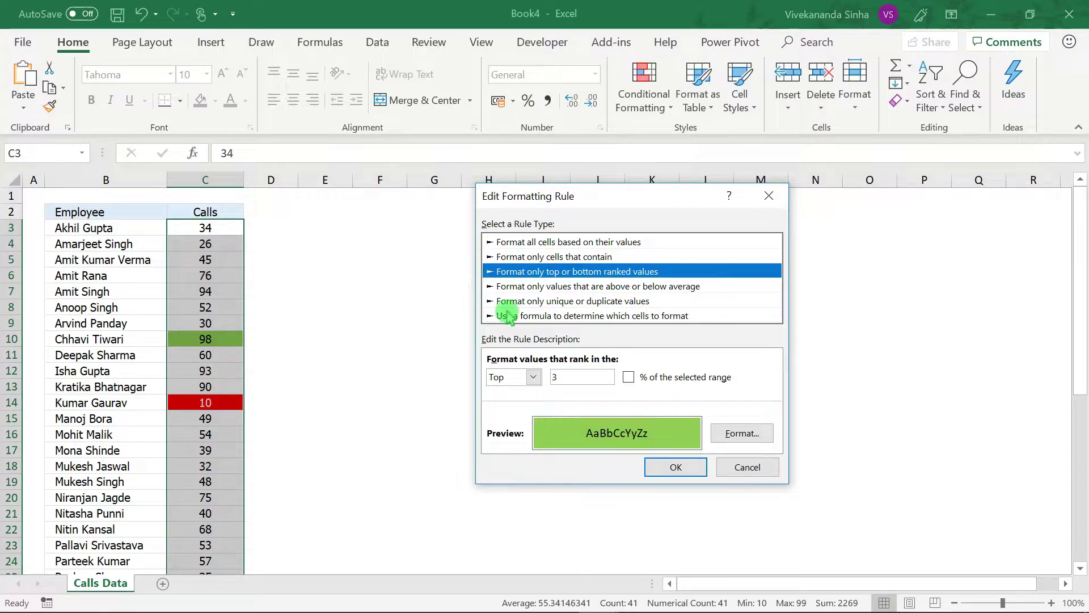
click(558, 376)
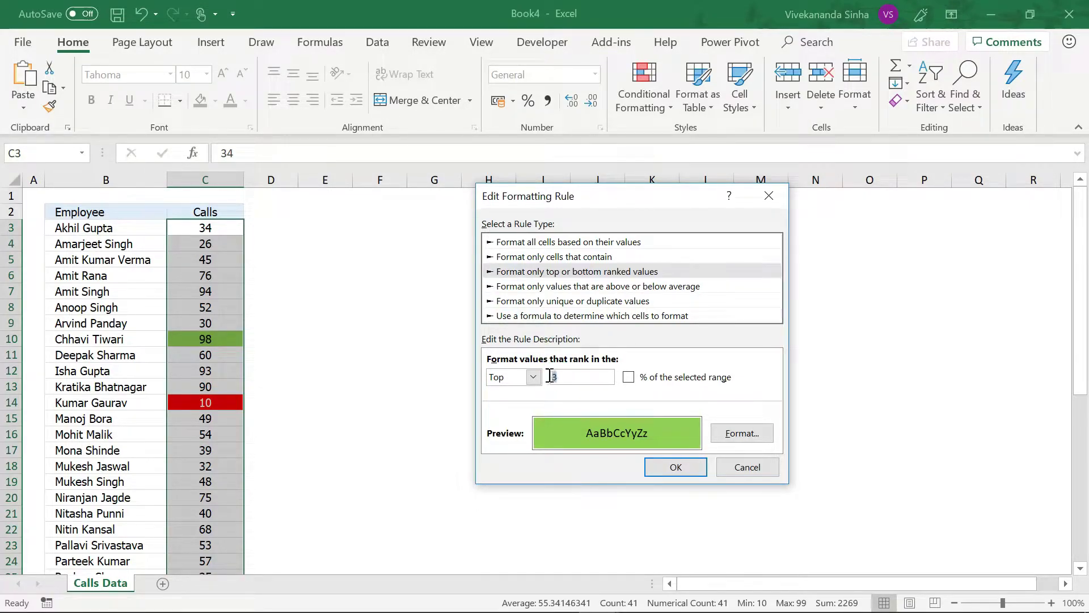
double_click(549, 375)
click(754, 468)
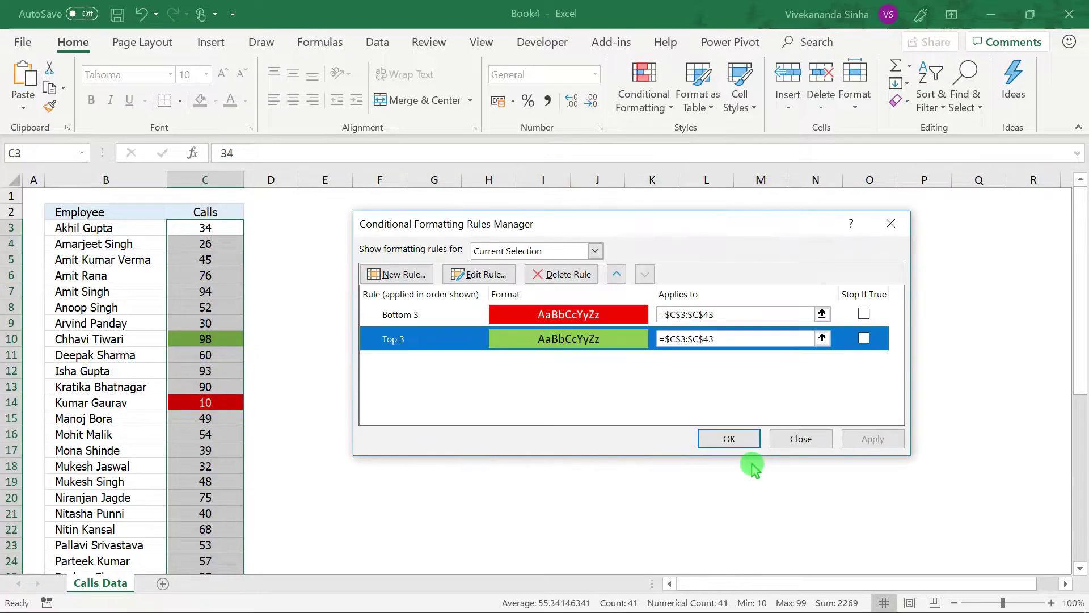
click(802, 441)
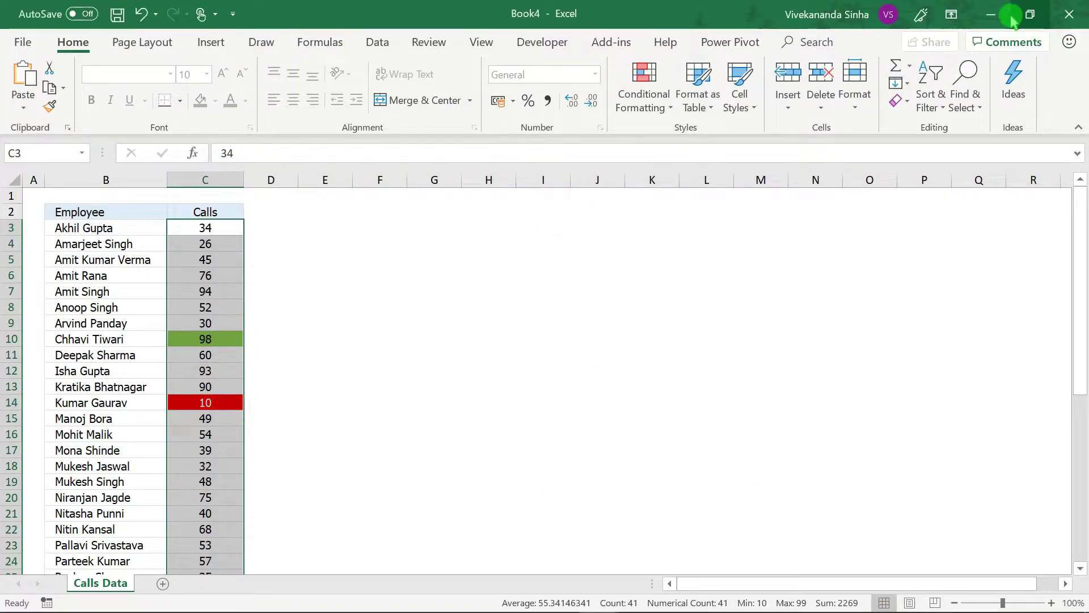
- Switch to the workbook "Magically Highlight TOP and BOTTOM numbers with this Smart Trick in Excel" and look over its TOP, BOTTOM and Calls cells
click(992, 14)
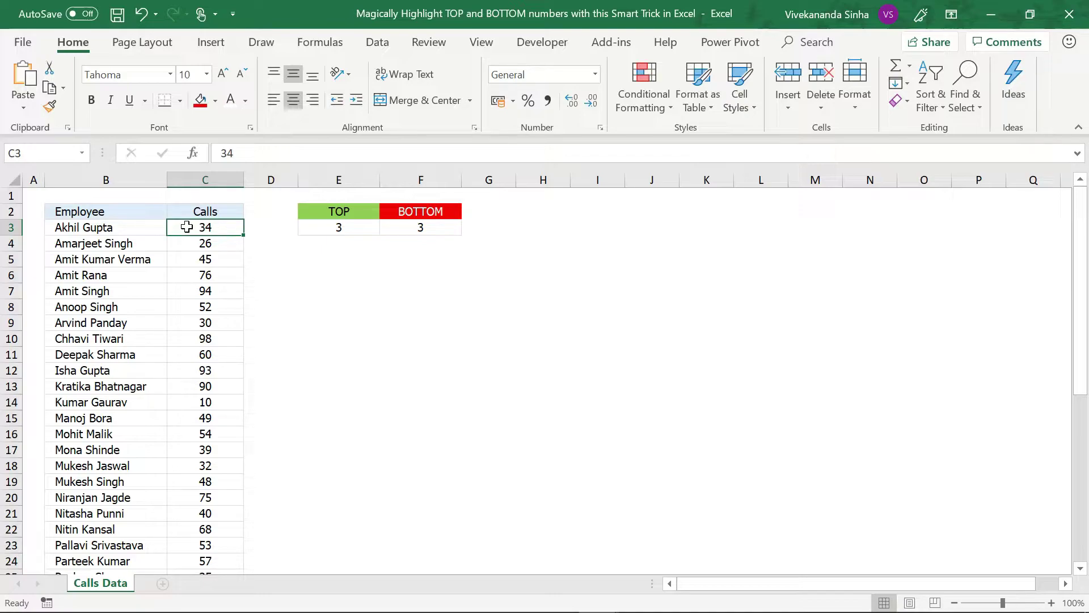
click(316, 226)
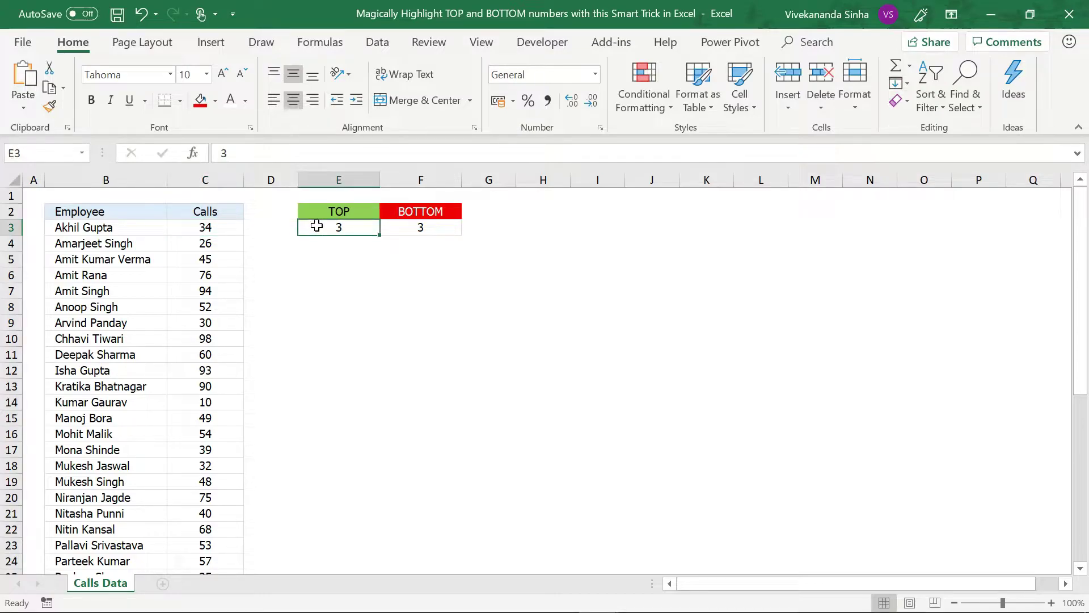
key(Right)
click(317, 226)
key(Down)
drag(202, 227, 203, 307)
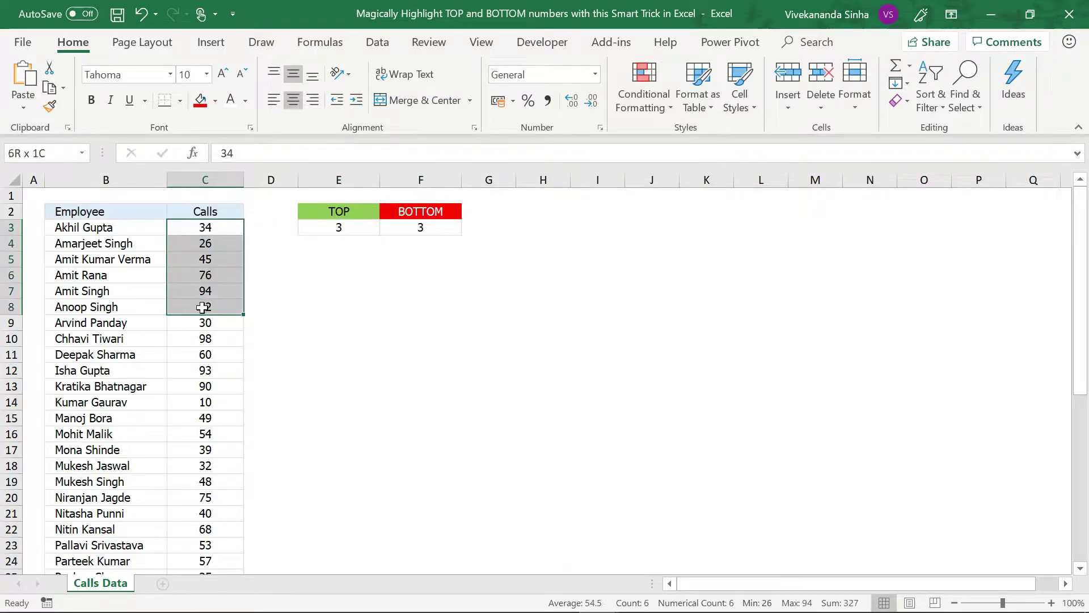
- Try a BOTTOM count of 5 in F3 and set it back to 3
click(416, 227)
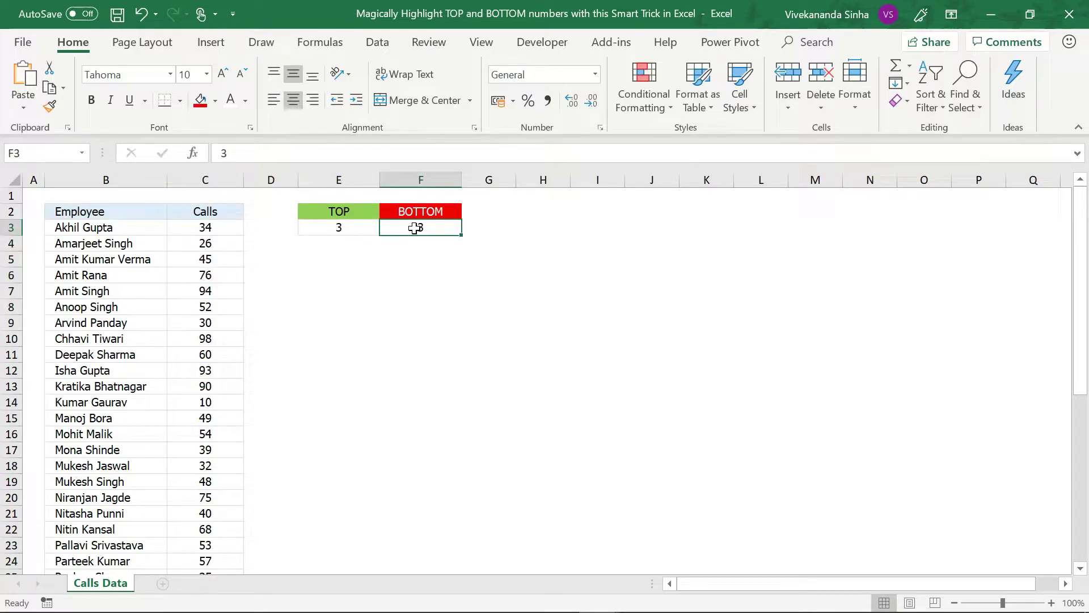
text(5)
key(Return)
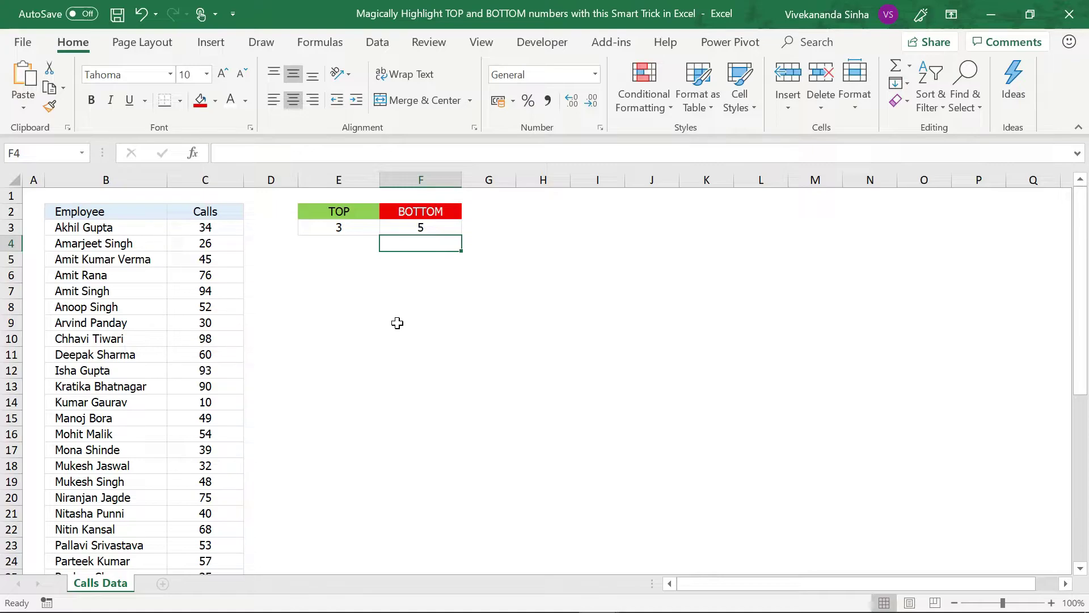
key(Up)
text(3)
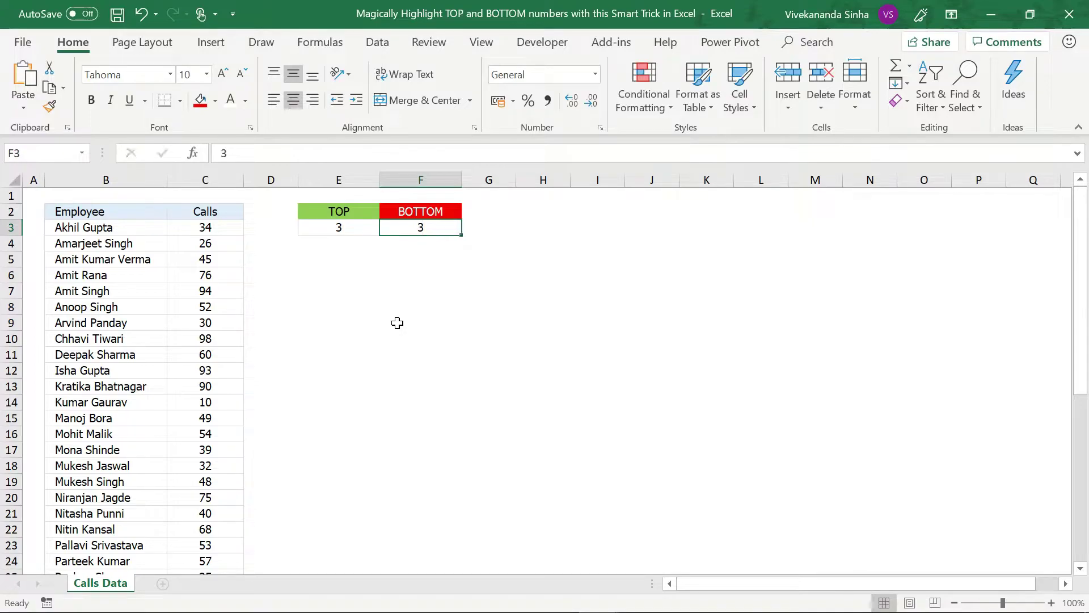
key(Return)
click(428, 227)
- Enter =LARGE(C3:C43,E3) in E6 to return the Calls value at the rank given under TOP
click(341, 280)
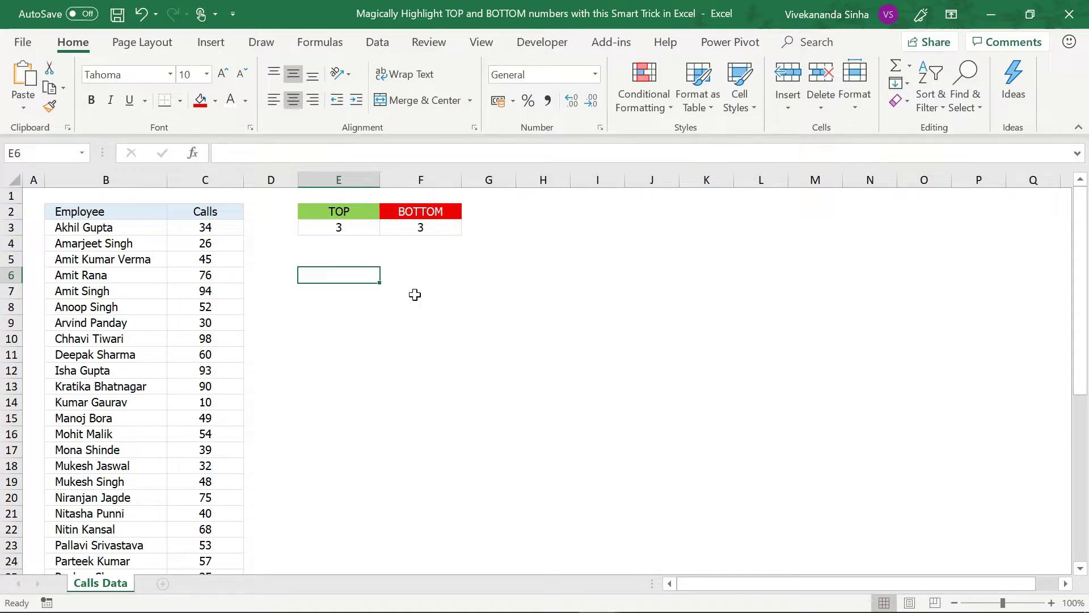
text(=large)
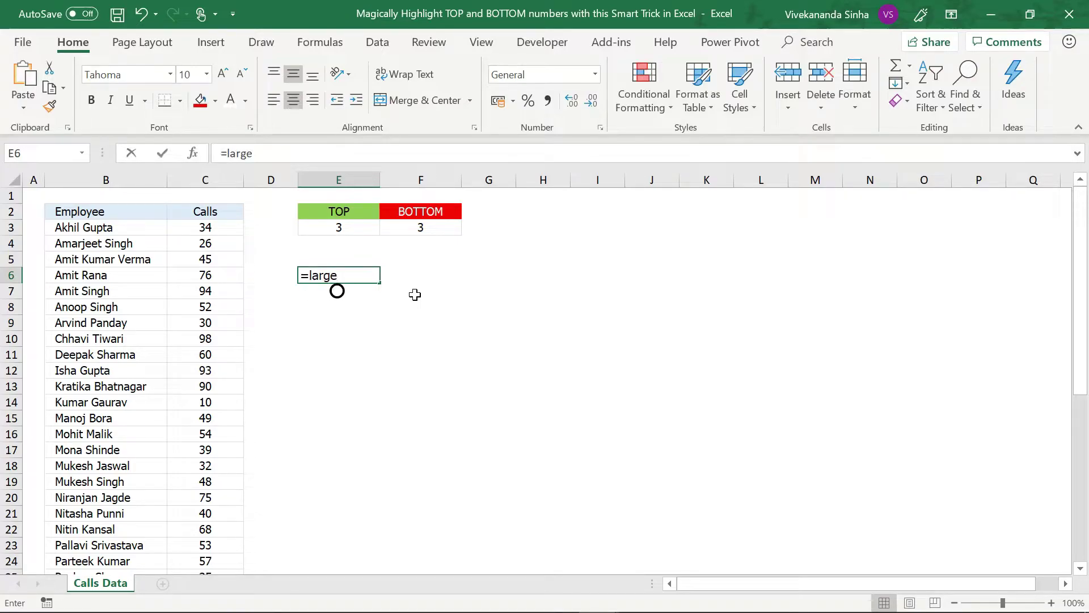
text(()
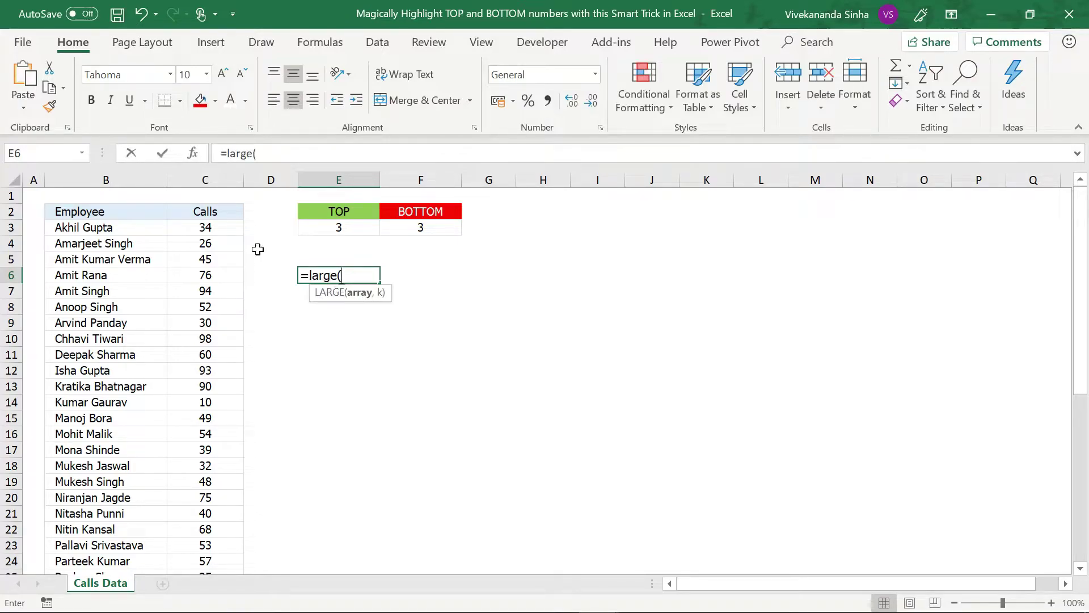
click(215, 228)
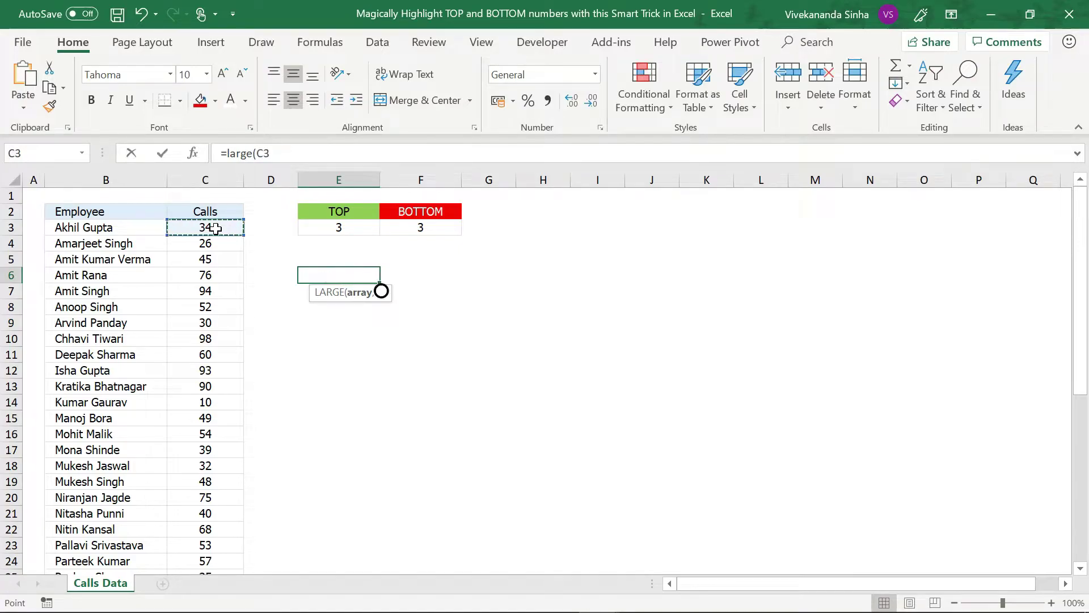
key(ctrl+shift+Down)
text(,)
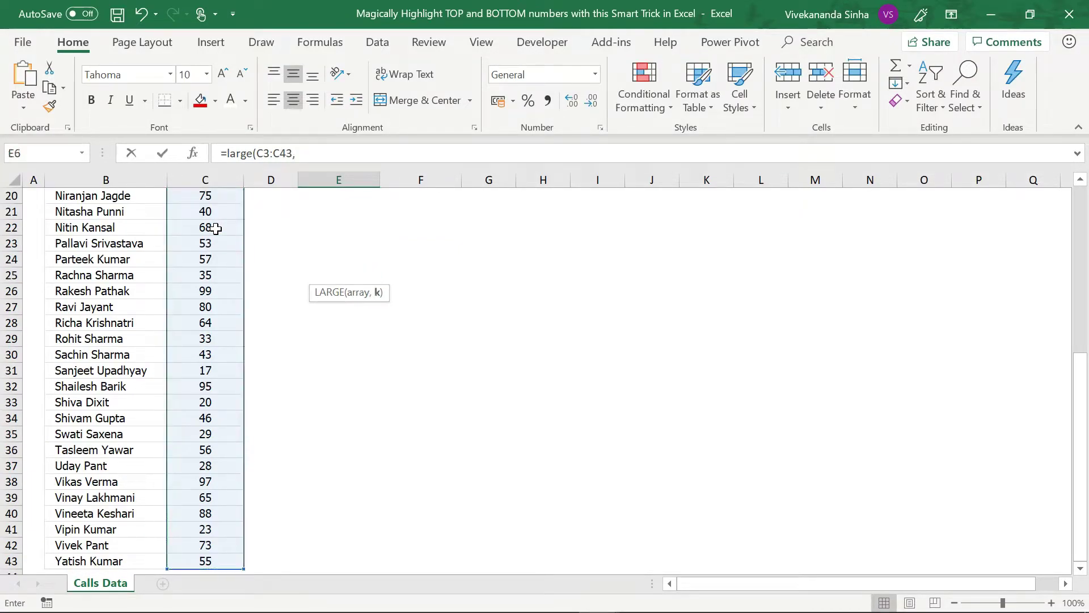
drag(1080, 369, 1081, 196)
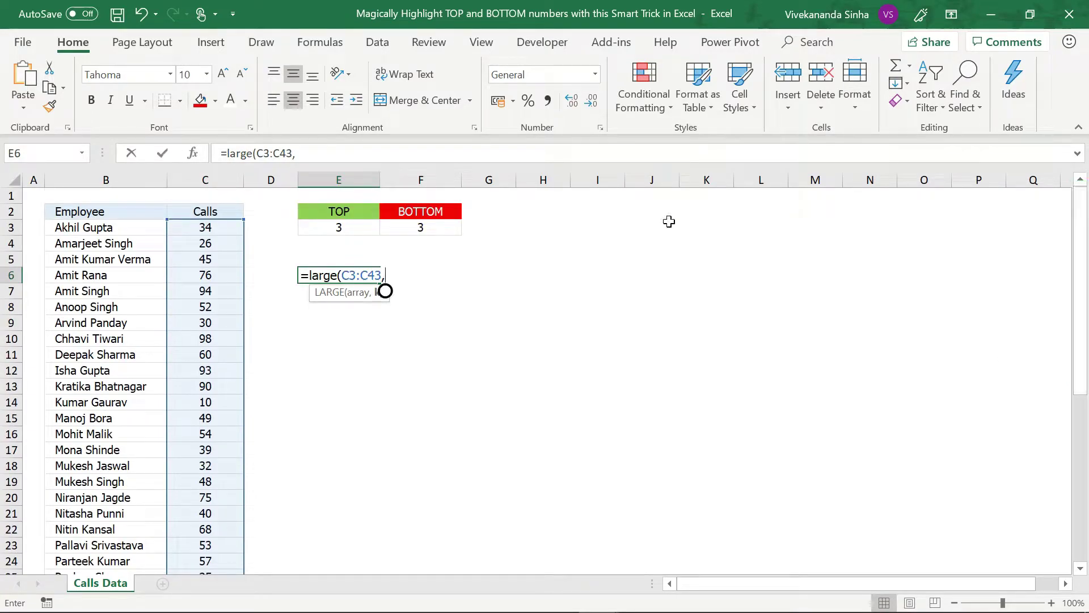
click(355, 228)
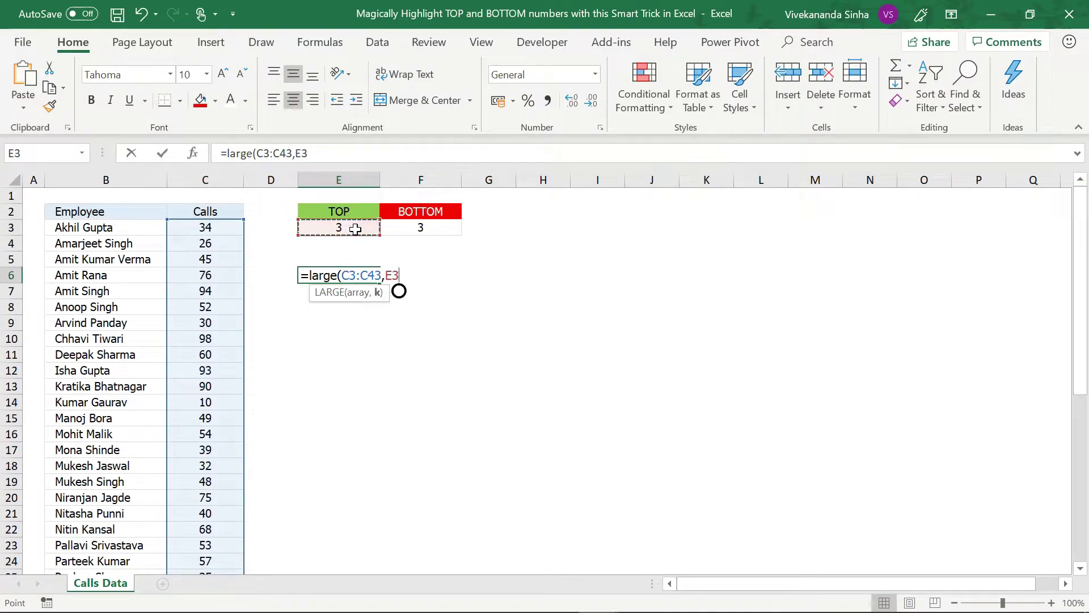
text())
key(Return)
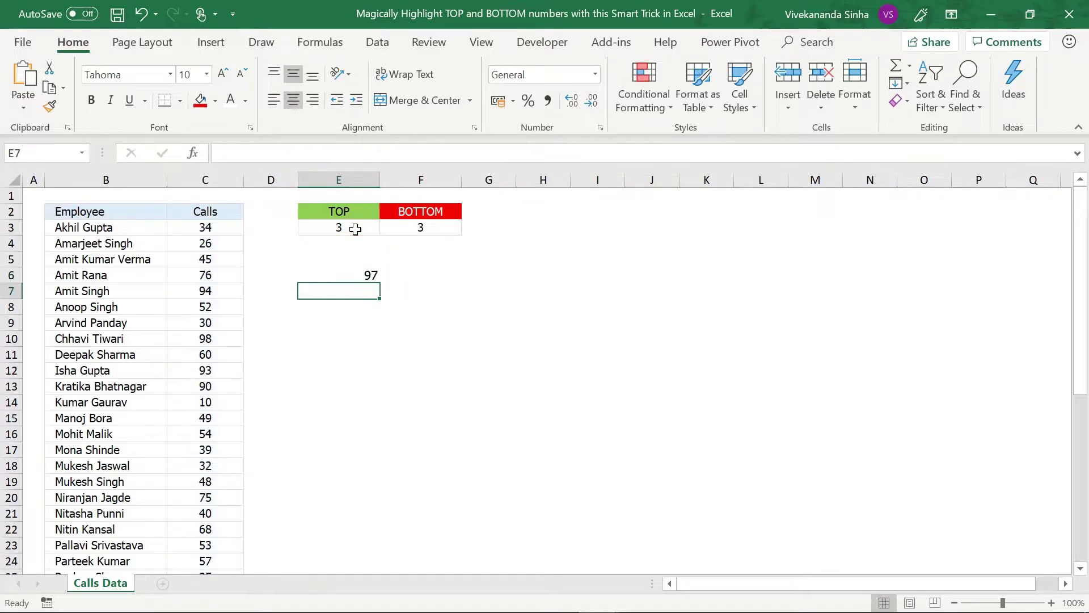
click(321, 271)
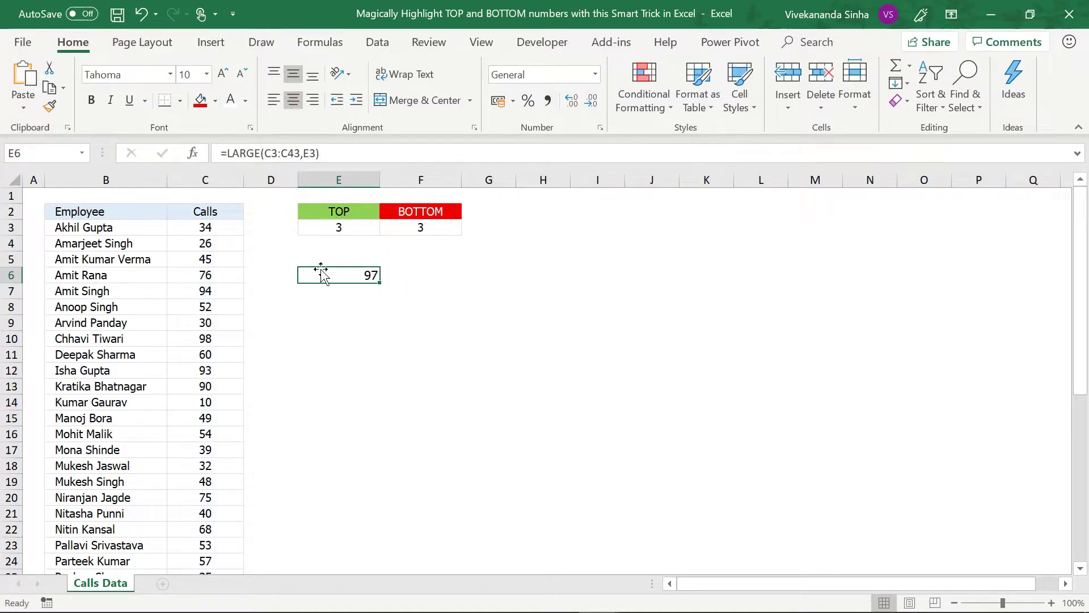
- Test the LARGE formula by setting the TOP count in E3 to 2 and finally to 5
click(356, 228)
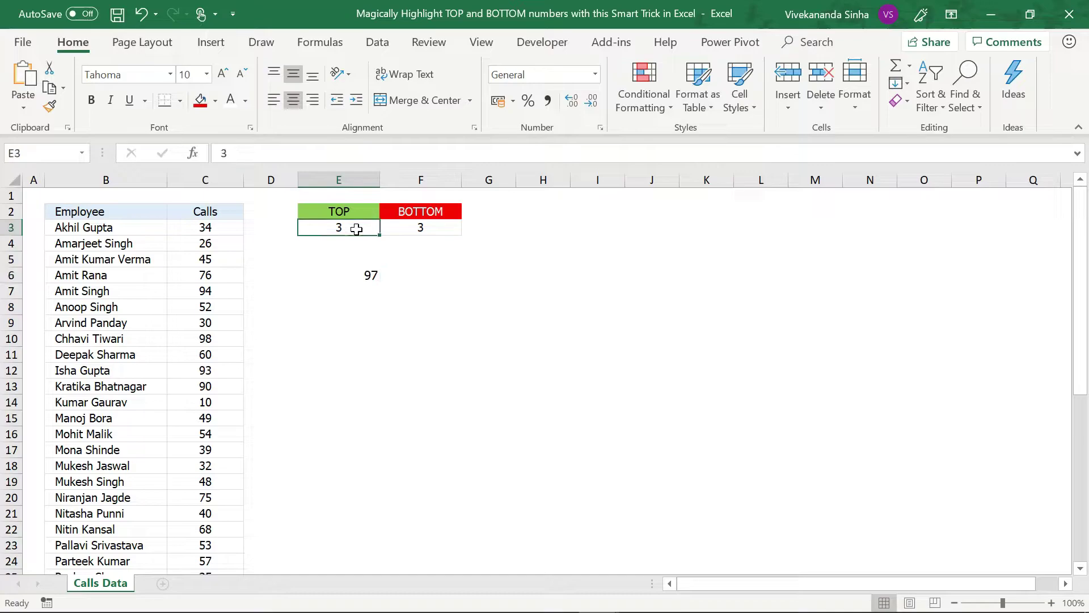
text(2)
key(Return)
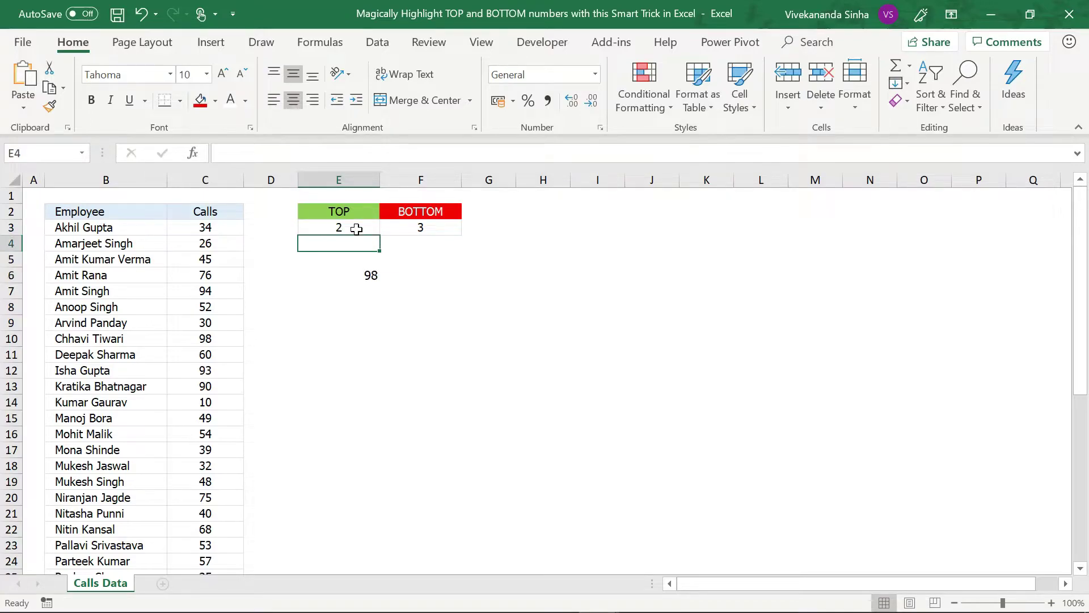
click(356, 229)
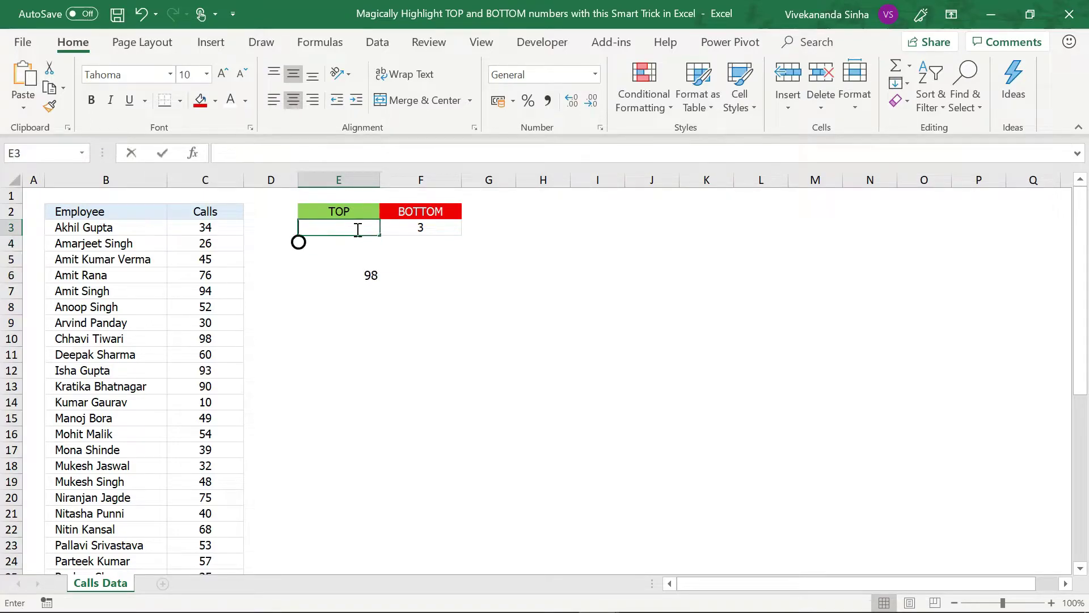
text(5)
key(Return)
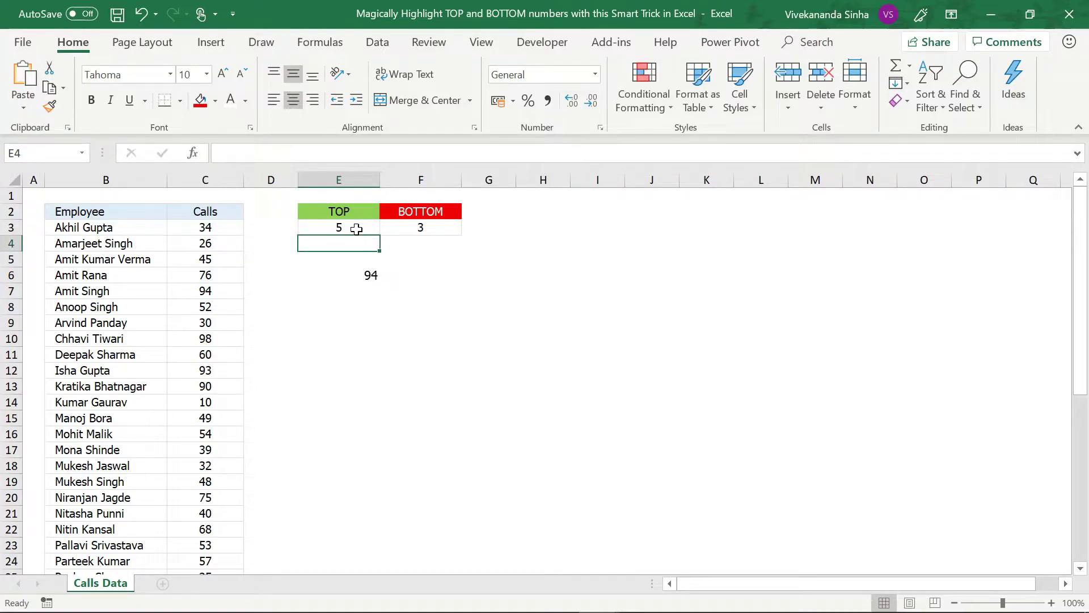
- Enter =SMALL(C3:C43,F3) in F6 to return the Calls value at the rank given under BOTTOM
click(417, 275)
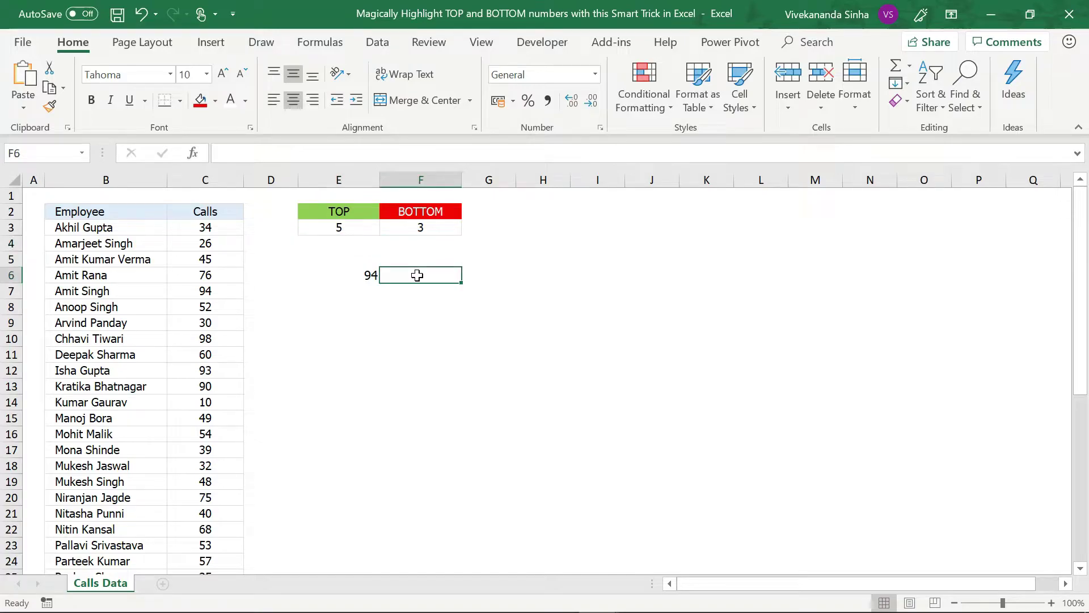
text(=smal)
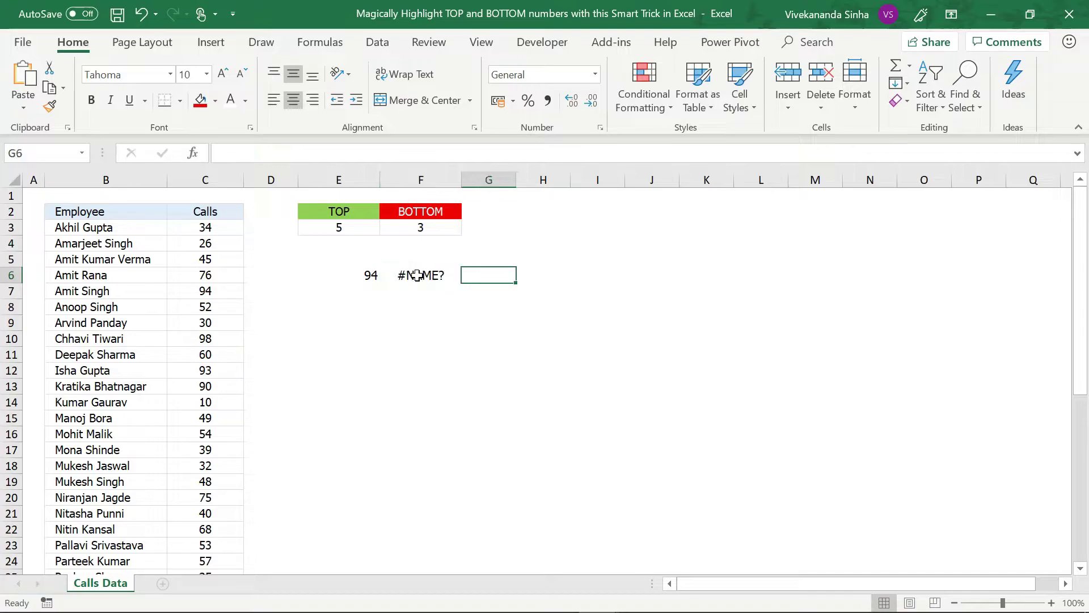
click(418, 276)
text(=sma)
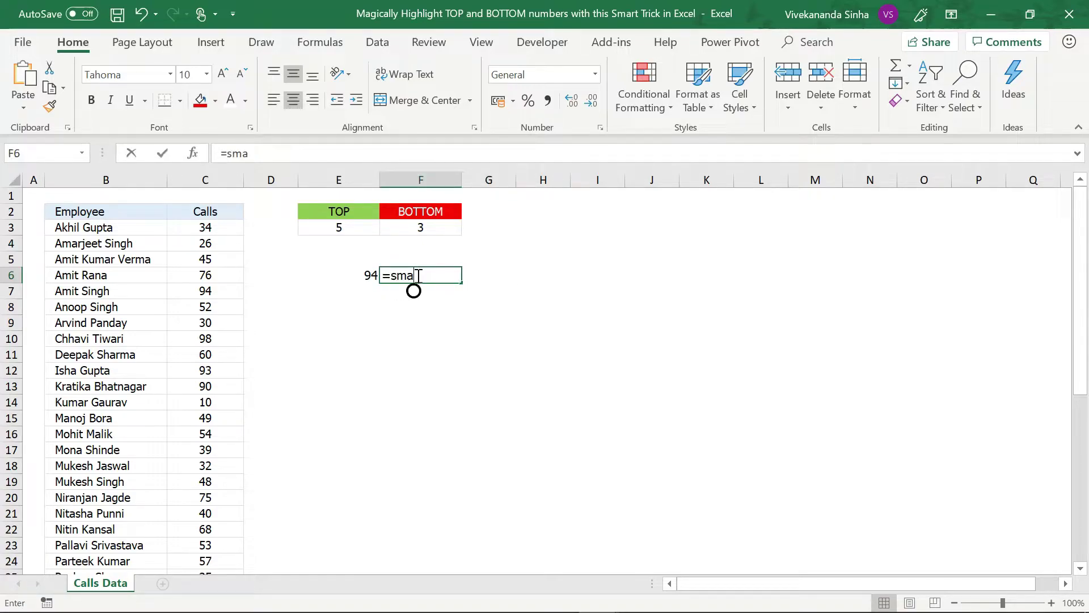
text(ll()
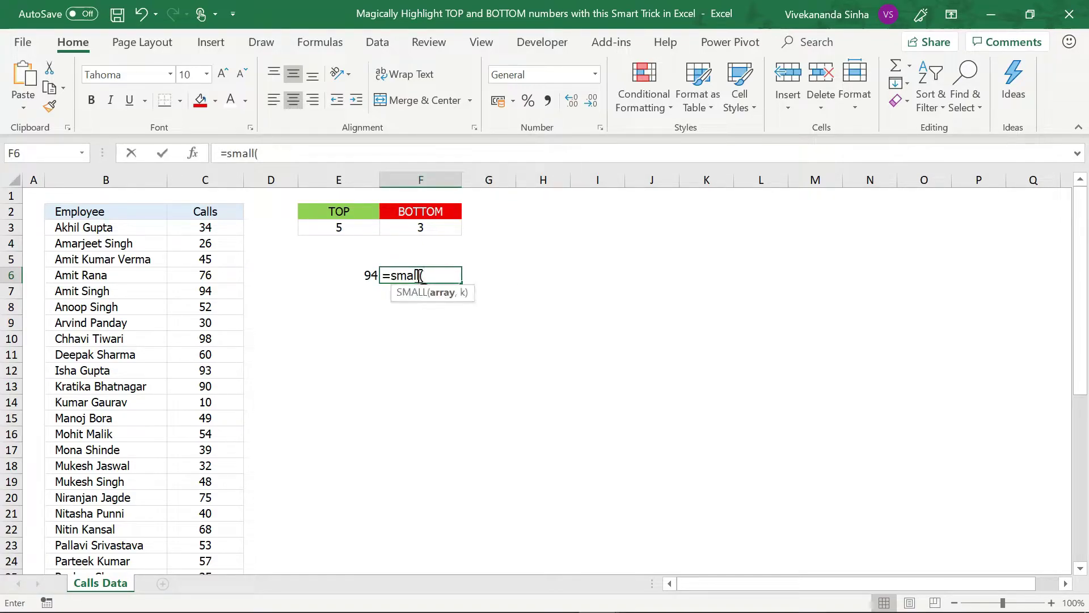
click(212, 228)
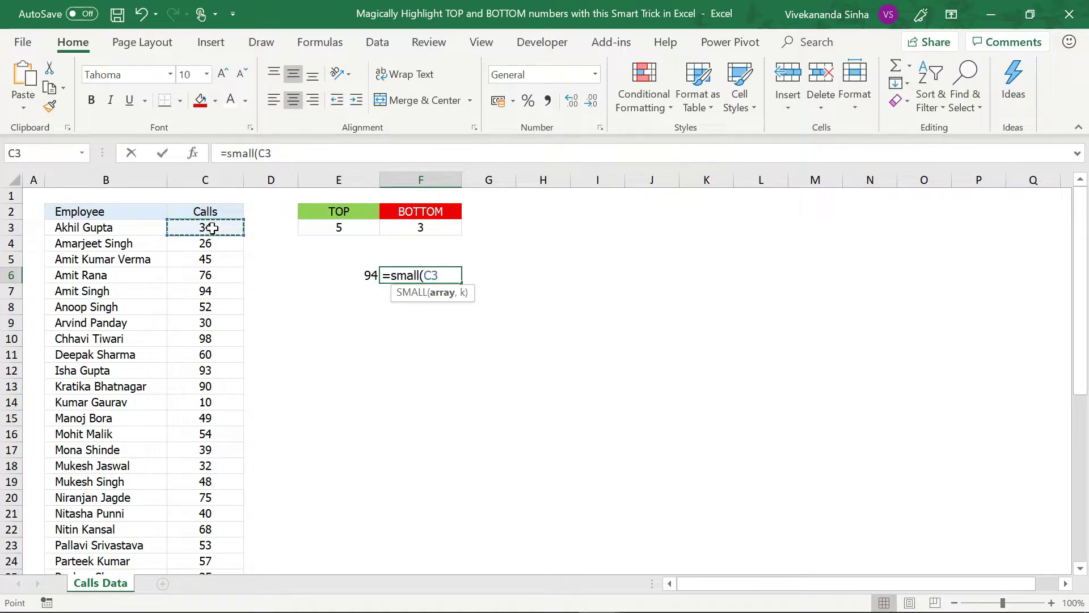
key(ctrl+shift+Down)
text(,)
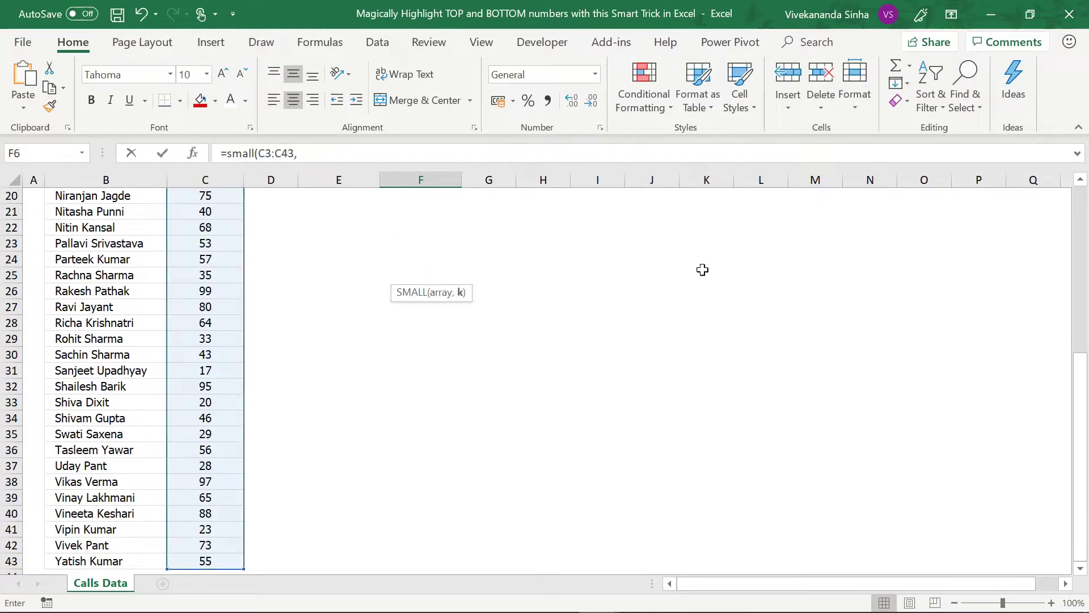
drag(1080, 384, 1077, 199)
click(434, 226)
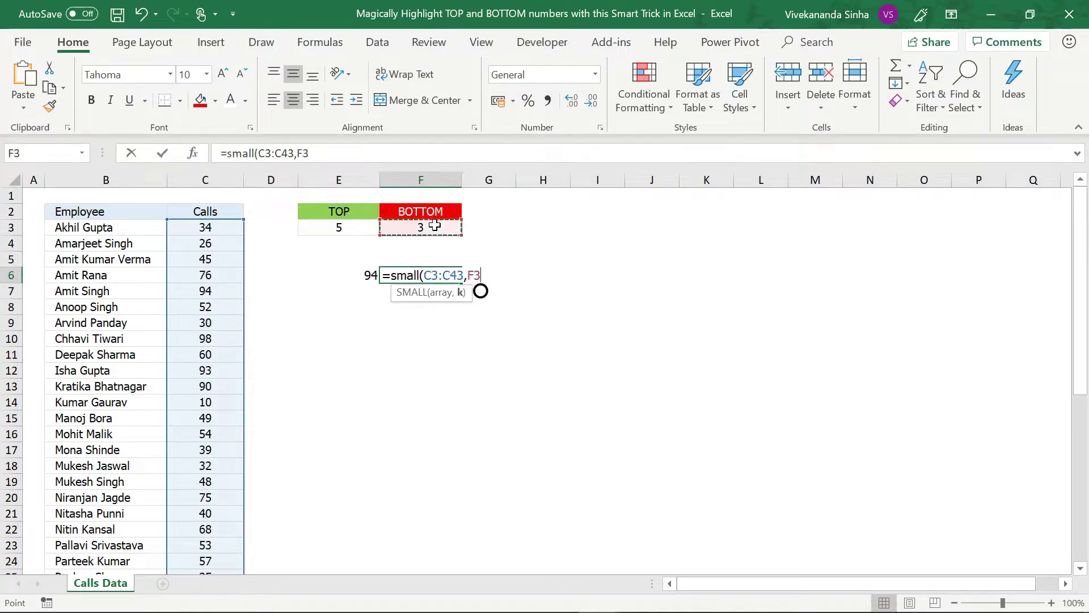
text())
key(Return)
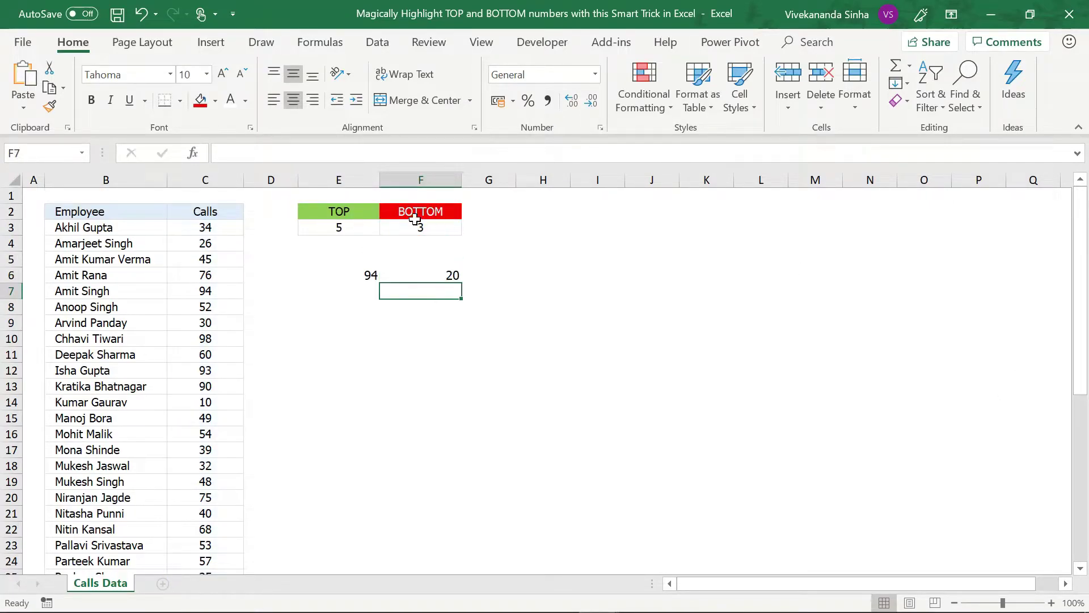
- Test the SMALL formula by setting the BOTTOM count in F3 to 1 and compare the results in E6:F6
click(430, 275)
text(1)
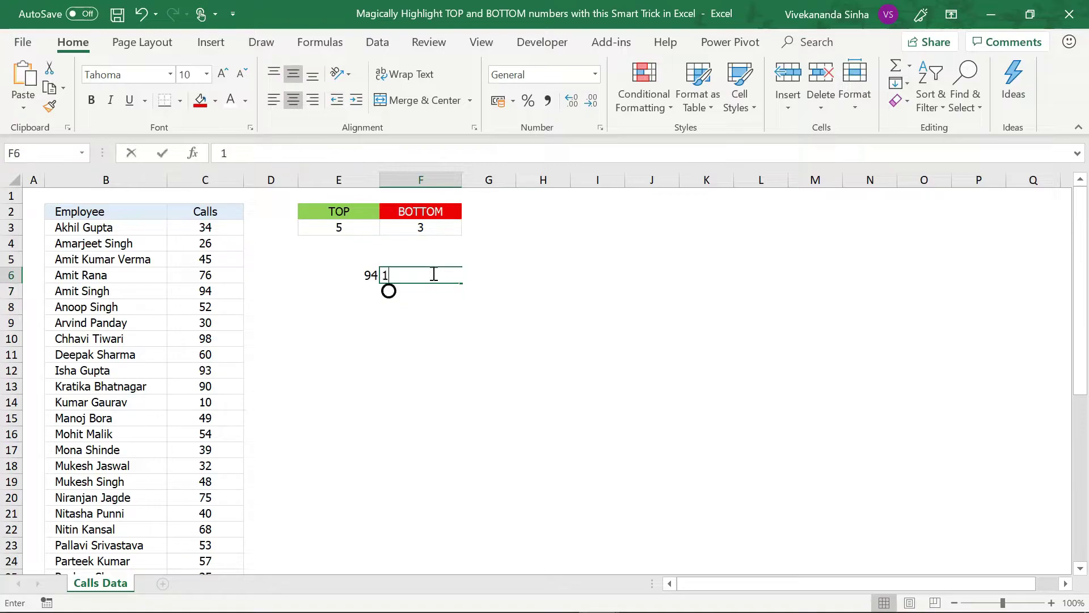
key(Escape)
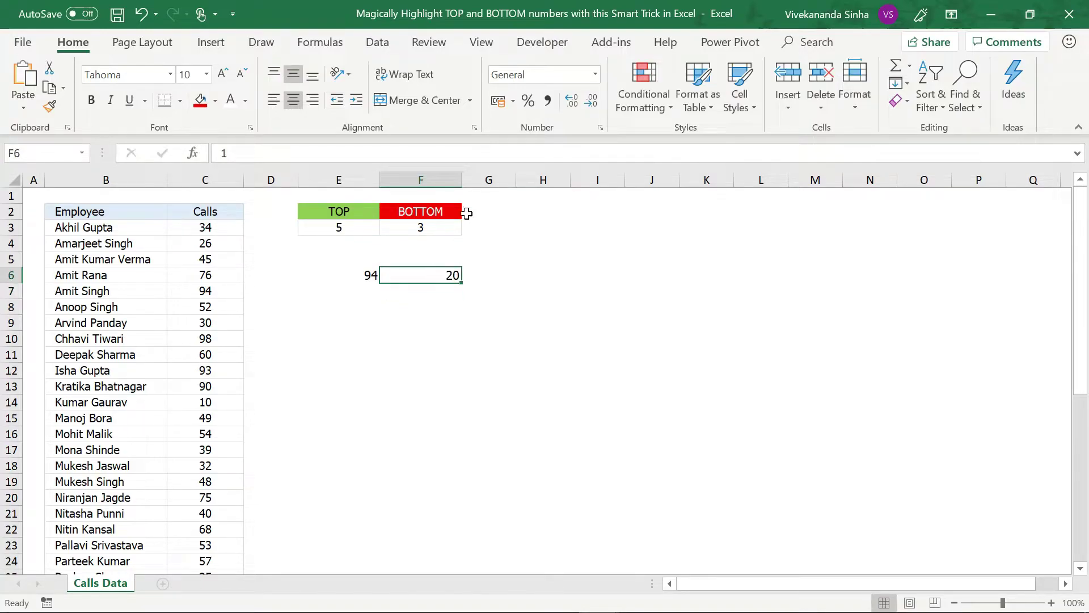
click(433, 226)
text(1)
key(Return)
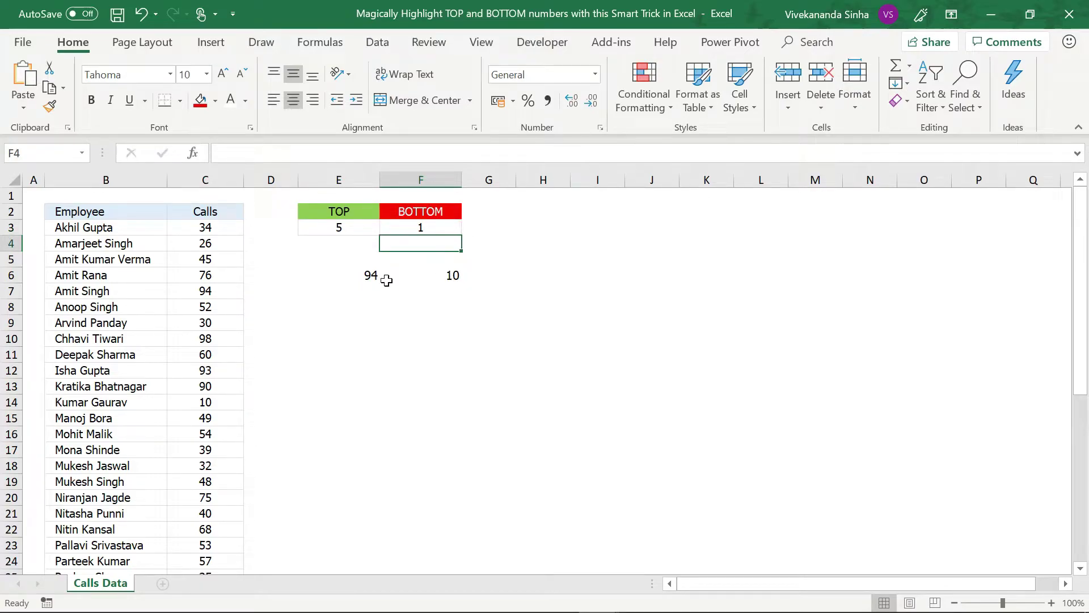
drag(366, 274, 430, 278)
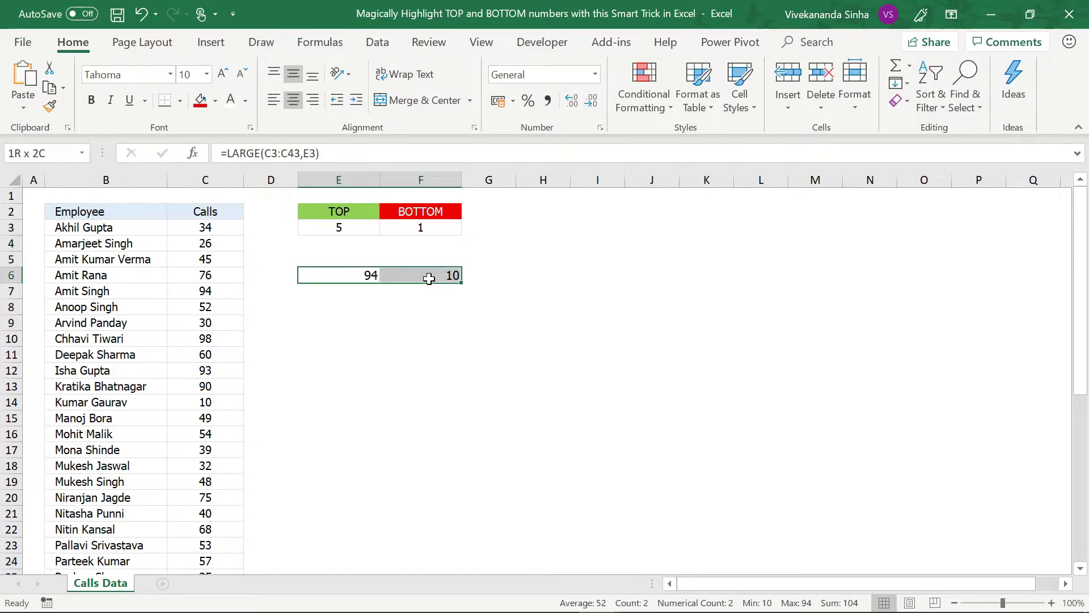
- Select all the Calls values in C3:C43
click(210, 229)
key(ctrl+shift+Down)
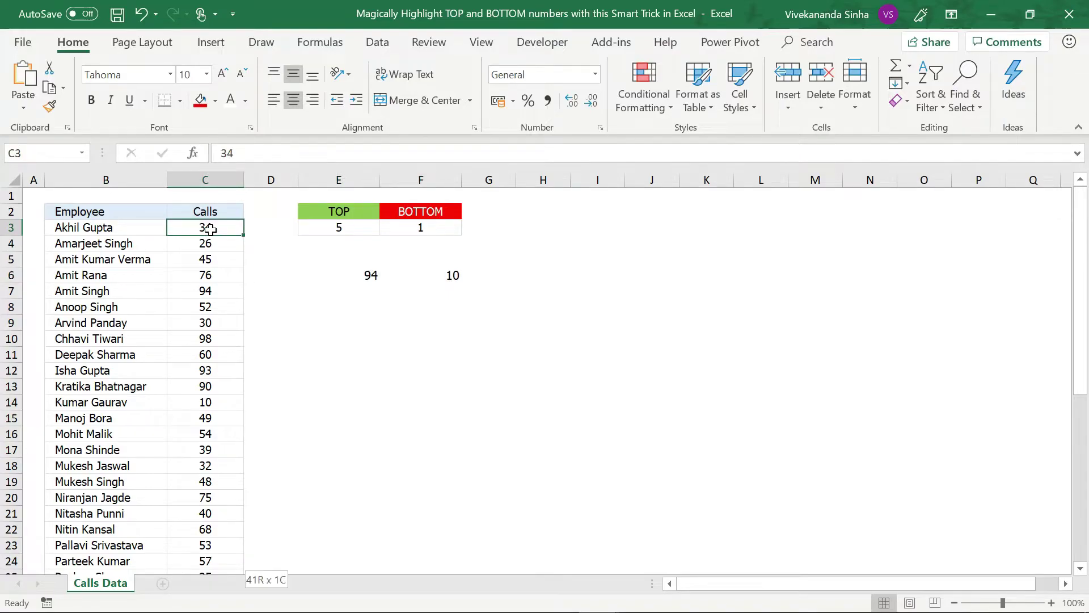
drag(1076, 369, 1079, 206)
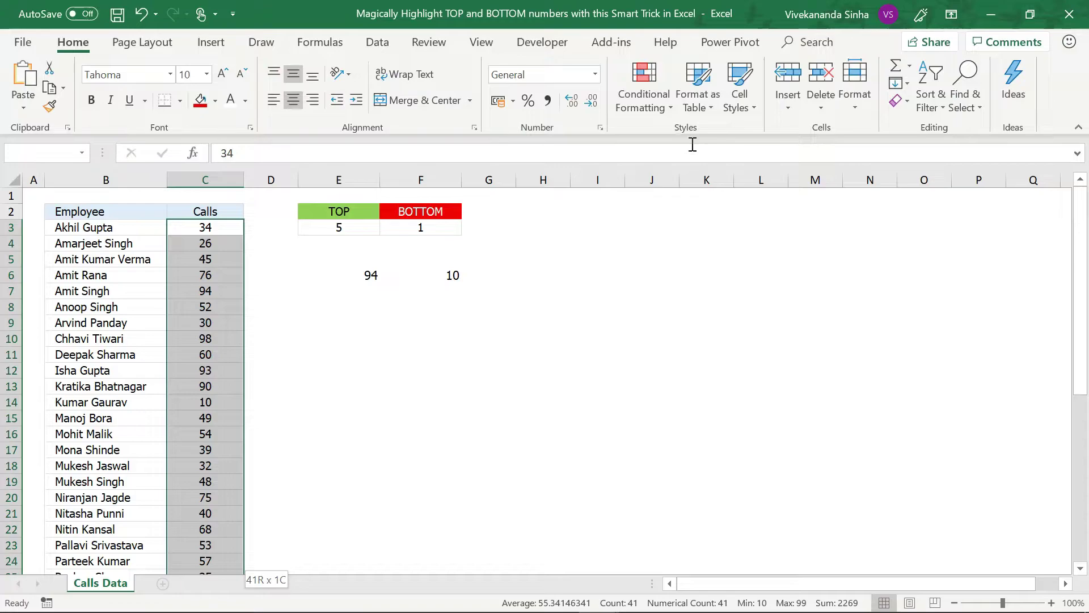
click(644, 105)
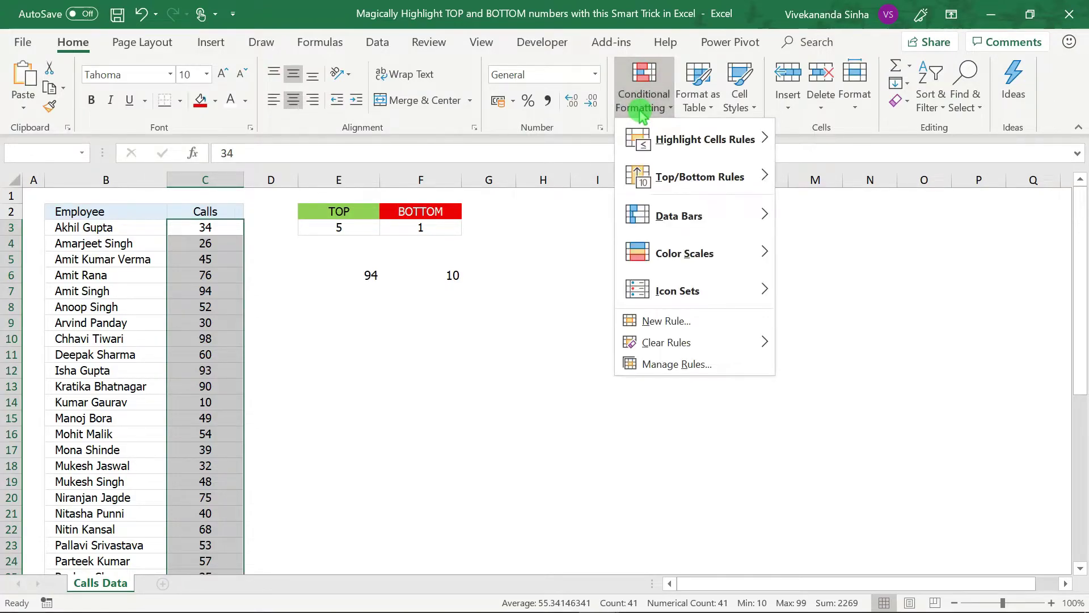
click(660, 365)
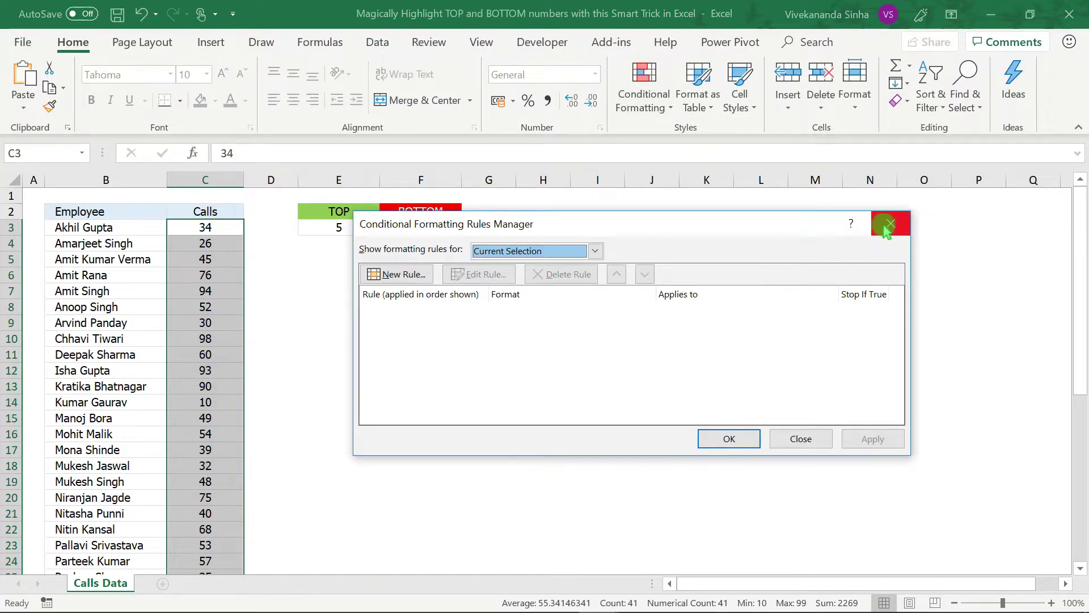
click(890, 223)
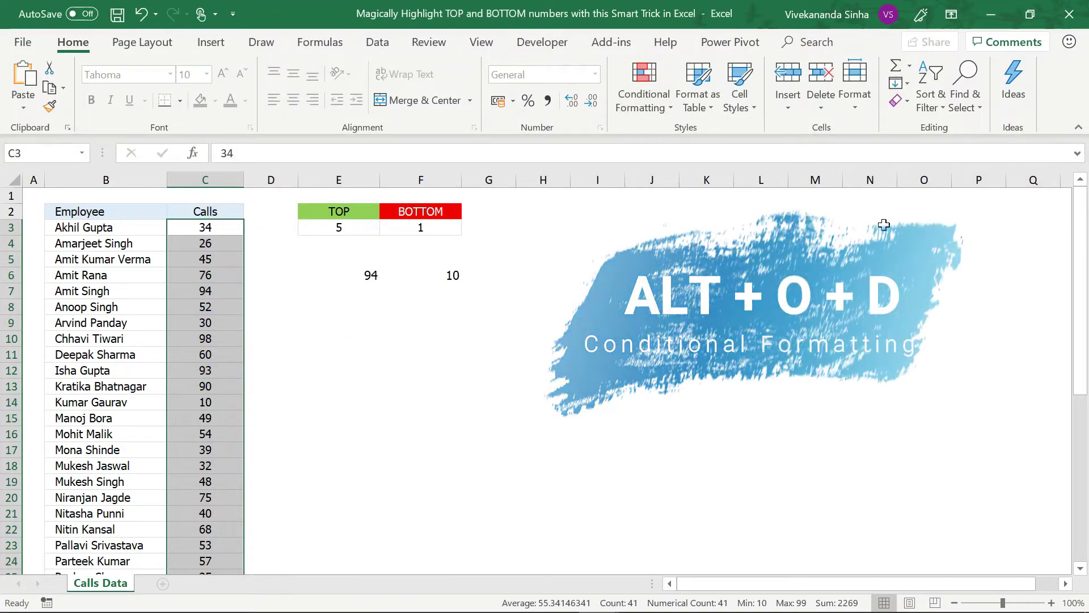
- Start a new conditional formatting rule for the selected Calls values that uses a formula to determine which cells to format
key(alt+o)
key(d)
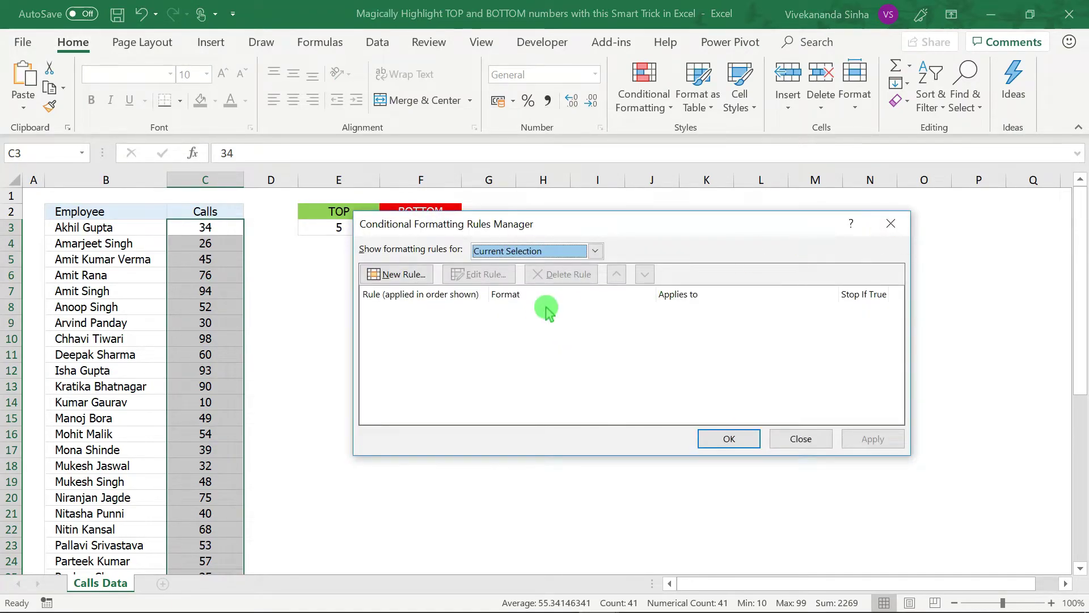
click(399, 275)
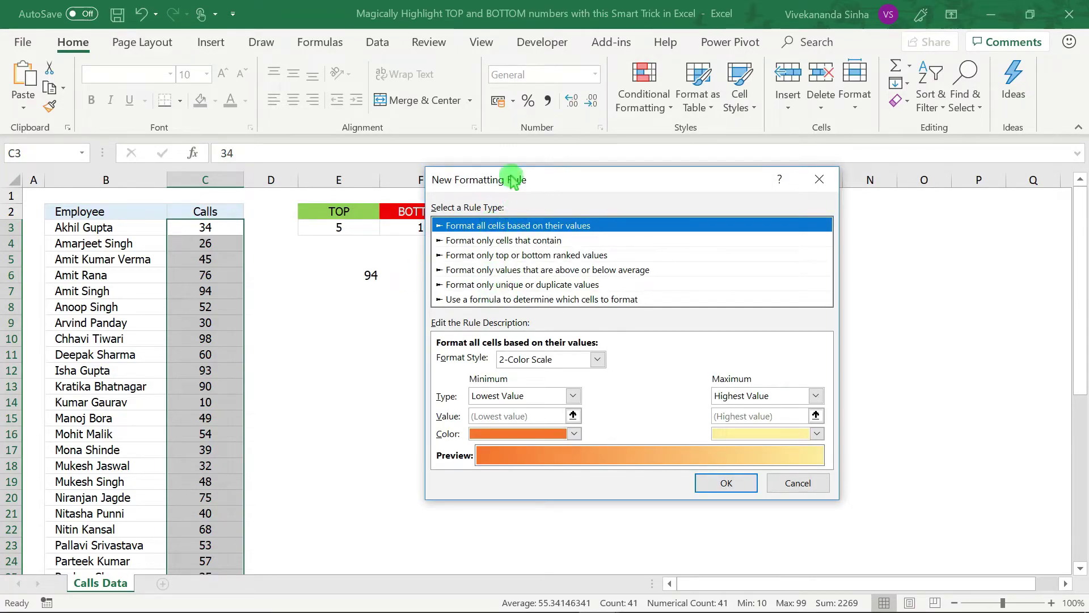
drag(513, 179, 634, 159)
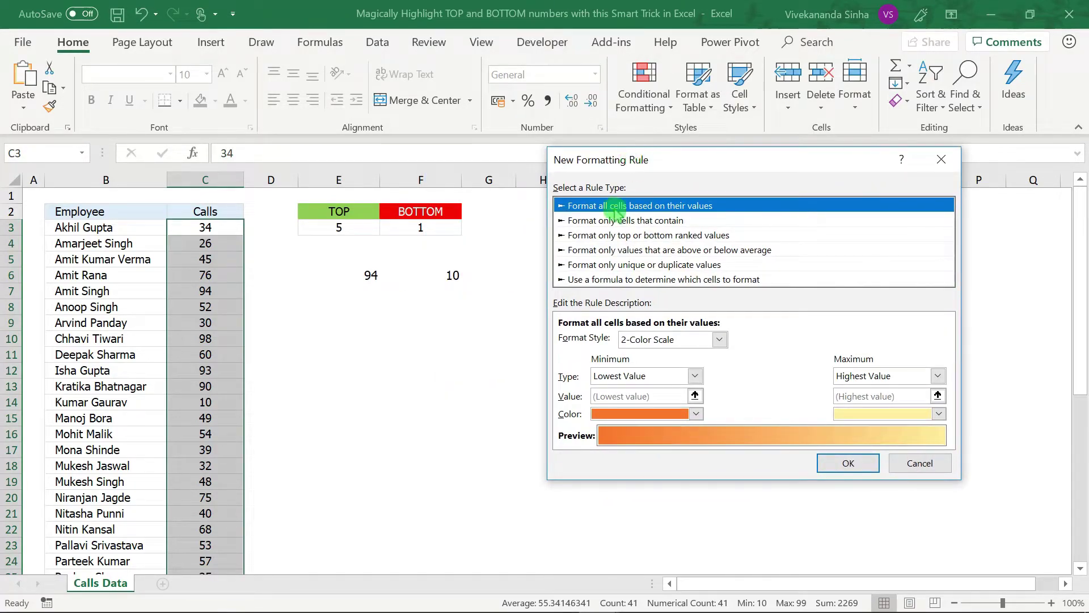
click(590, 279)
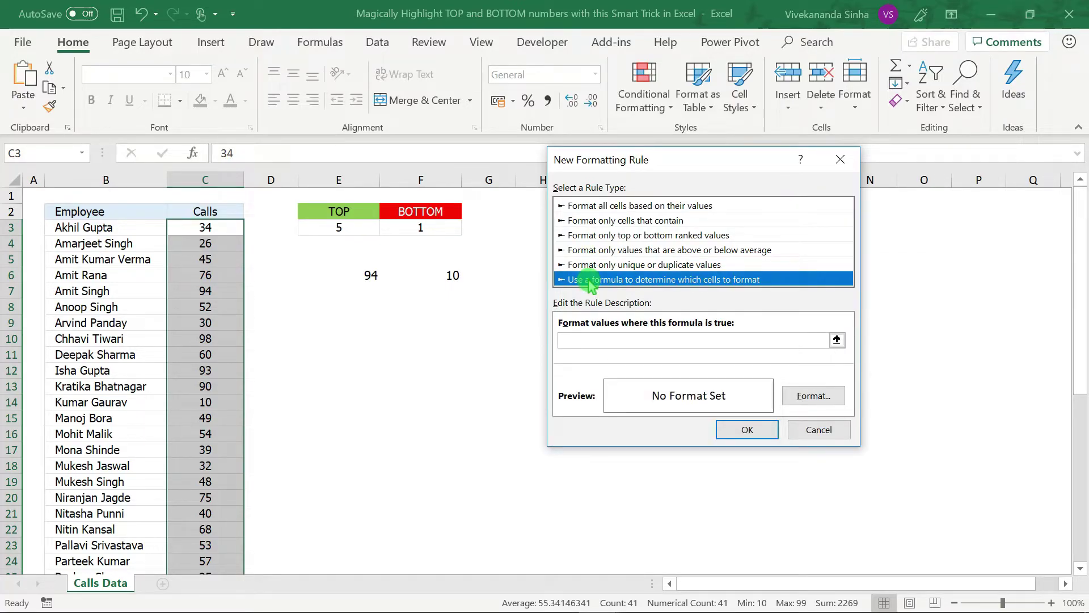
- Enter =$C3>=LARGE($C$3:$C$43,$E$3) as the formula of the new formatting rule
click(587, 341)
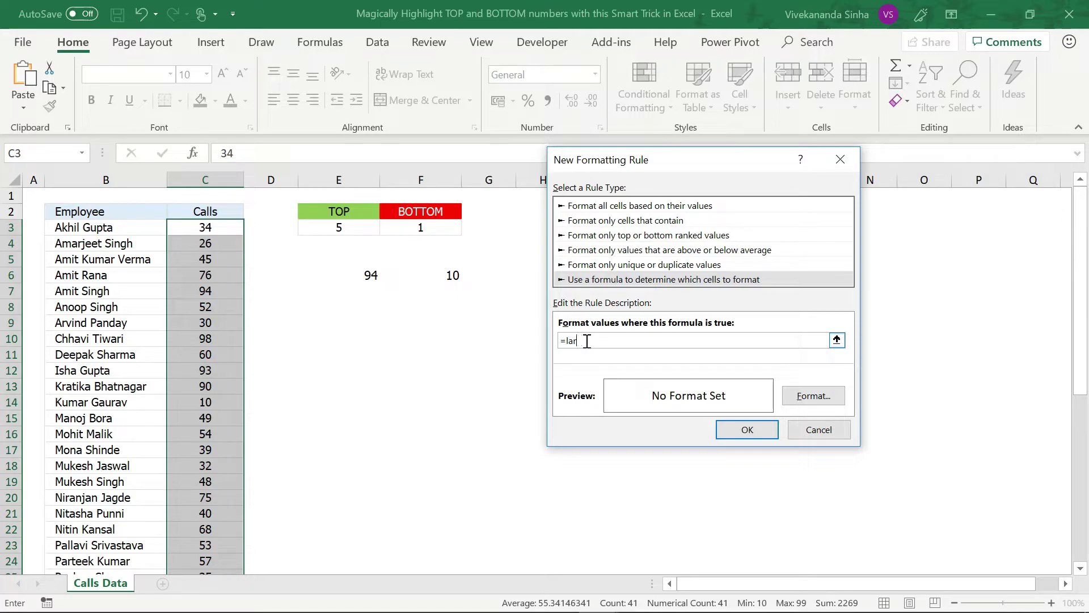
text(=)
click(220, 228)
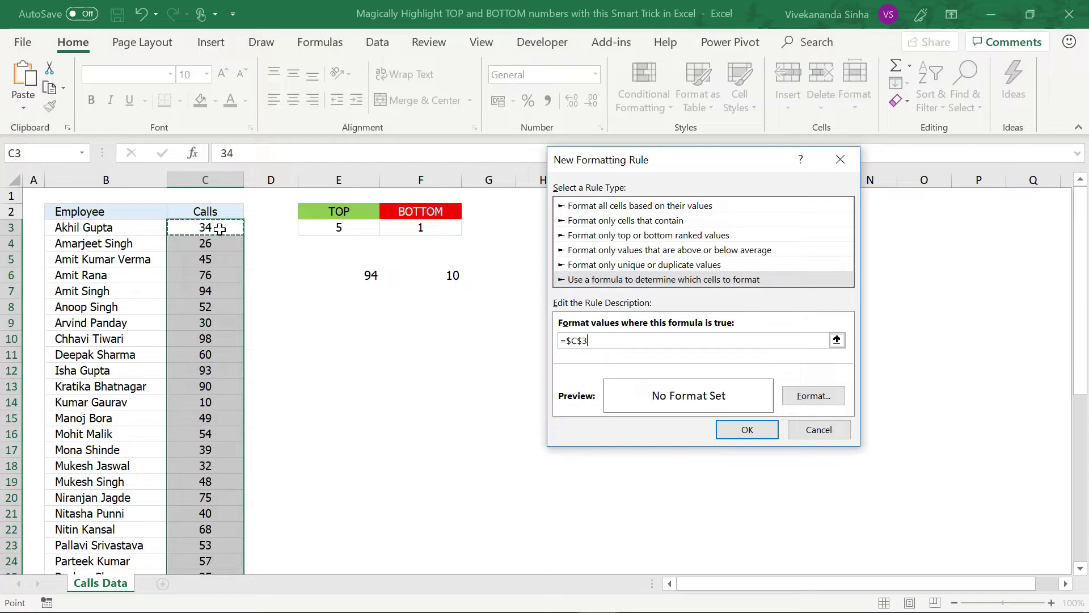
key(F4)
text(>=large()
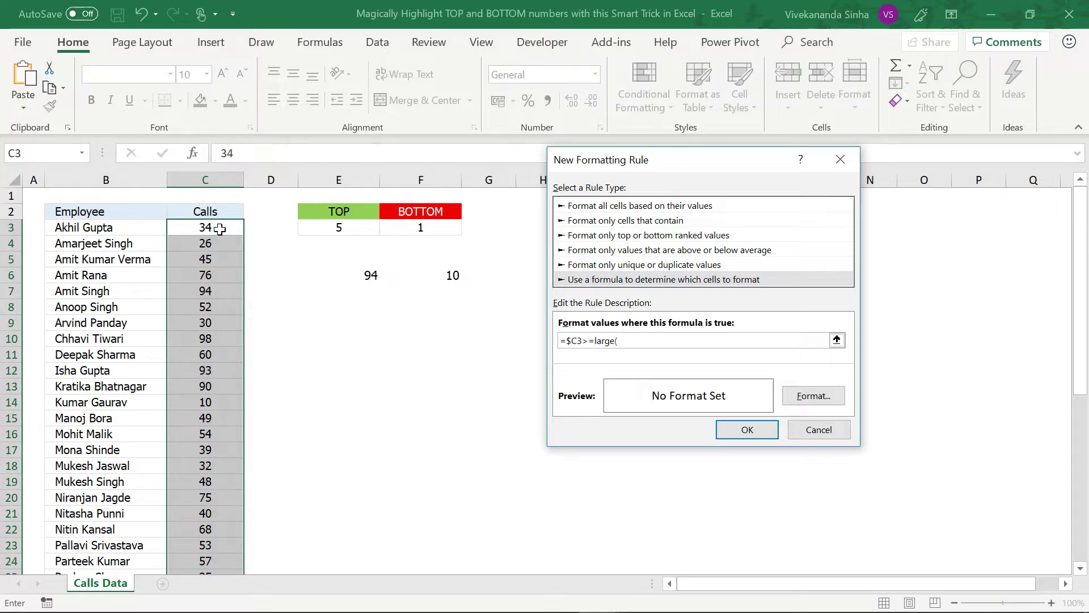
click(186, 226)
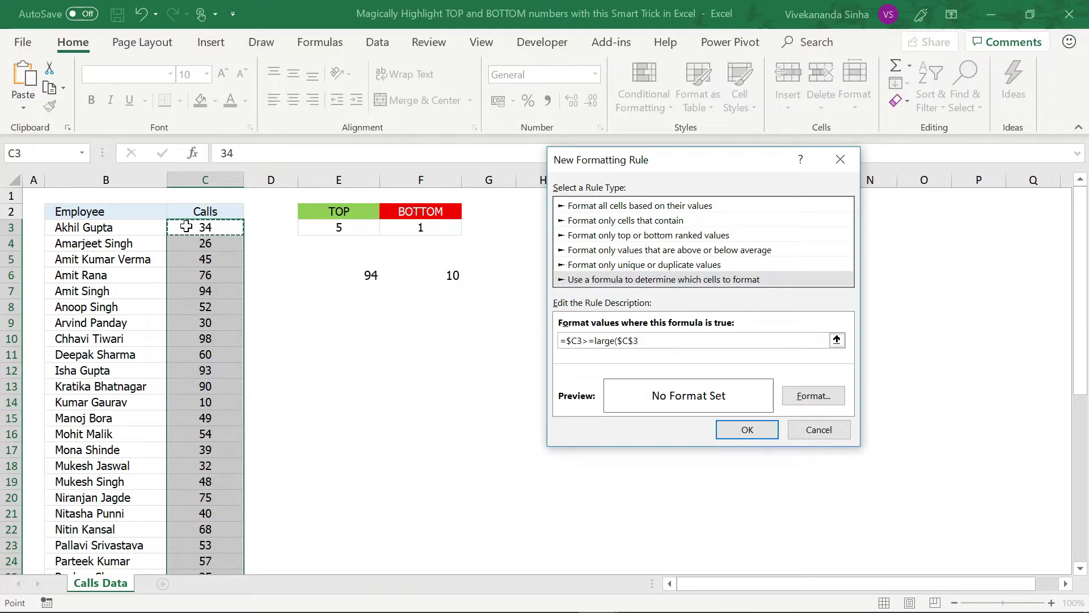
key(ctrl+shift+Down)
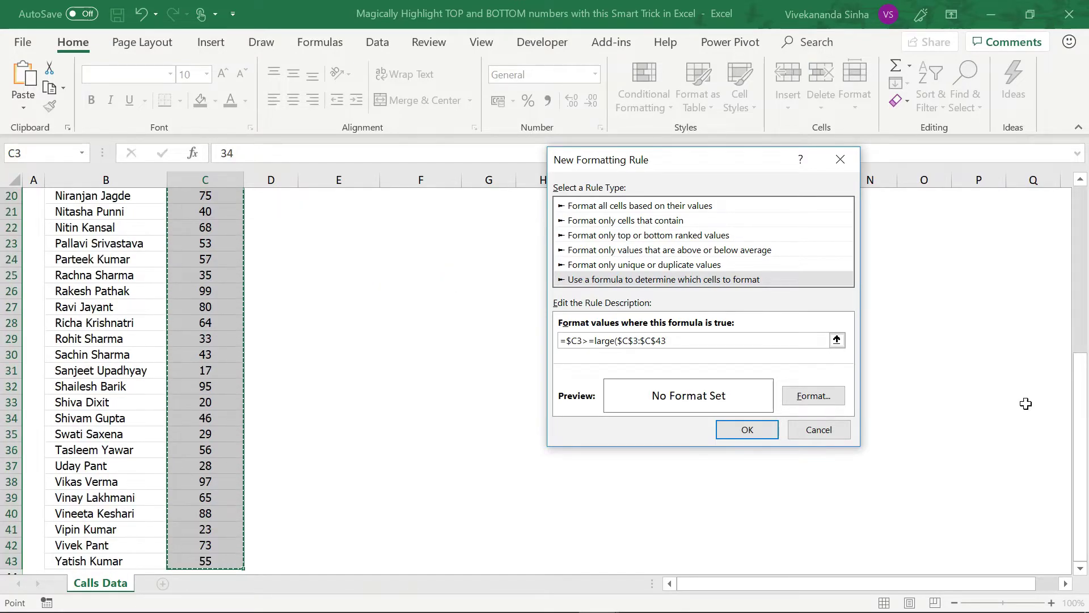
drag(1080, 397, 1082, 205)
text(,)
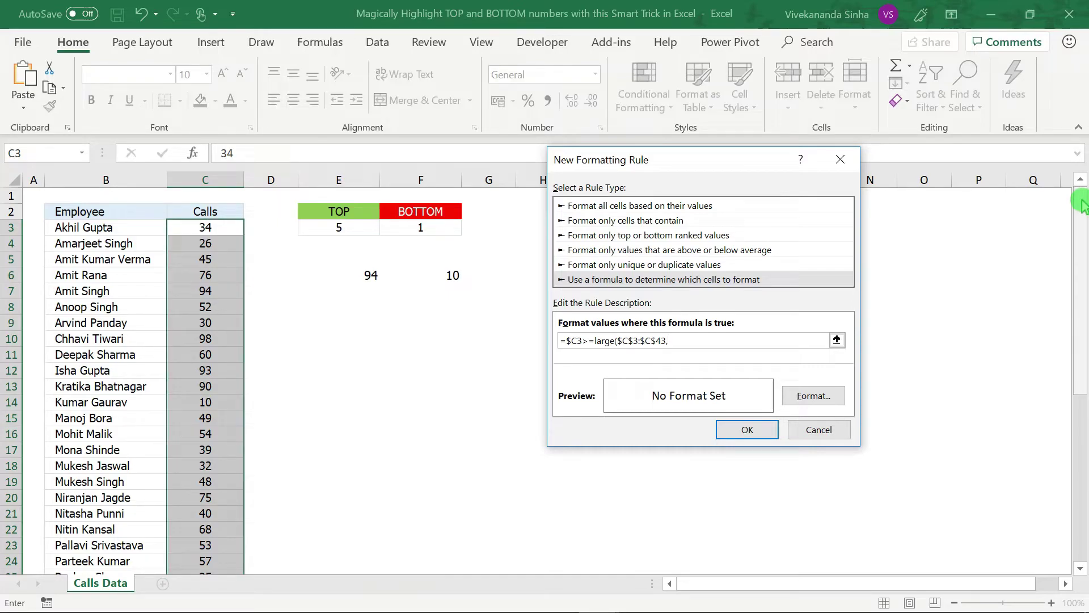
click(338, 227)
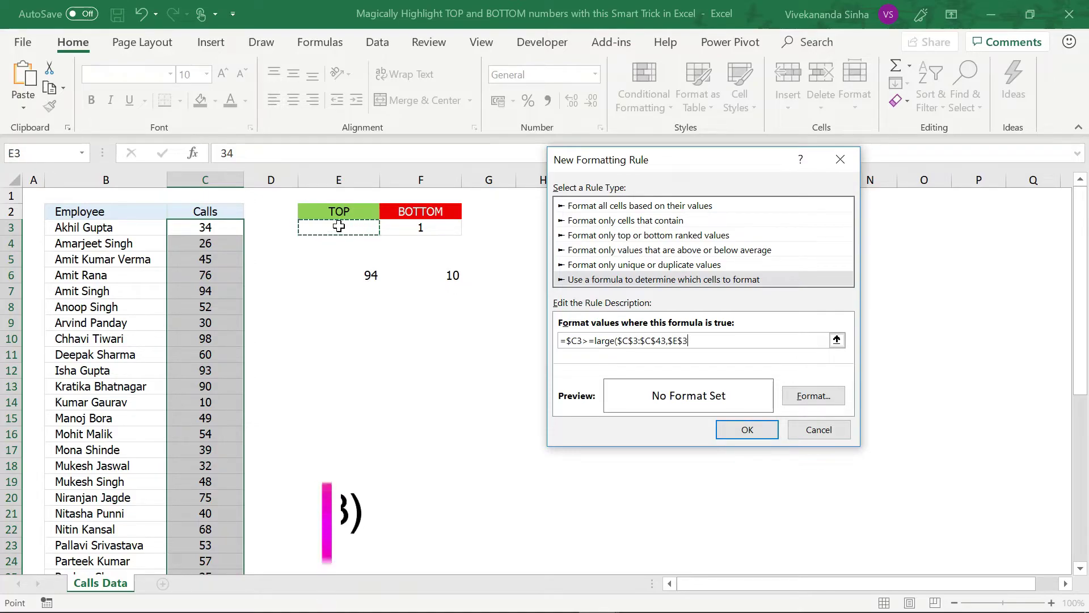
text())
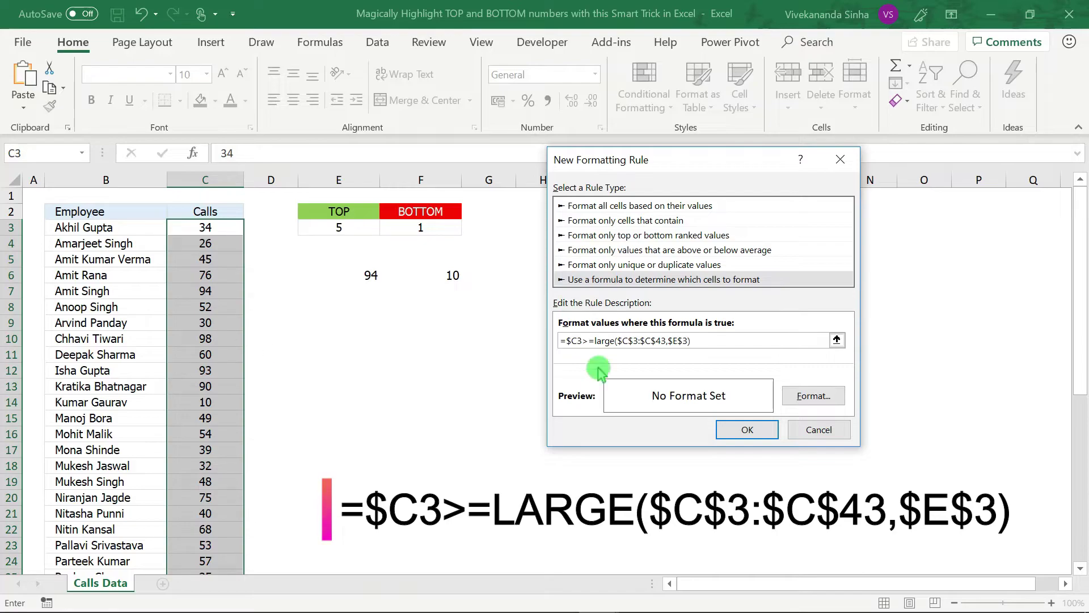
- Give the LARGE rule a light green fill, add it to the rules list, and move the rules manager clear of the TOP and BOTTOM cells
click(815, 396)
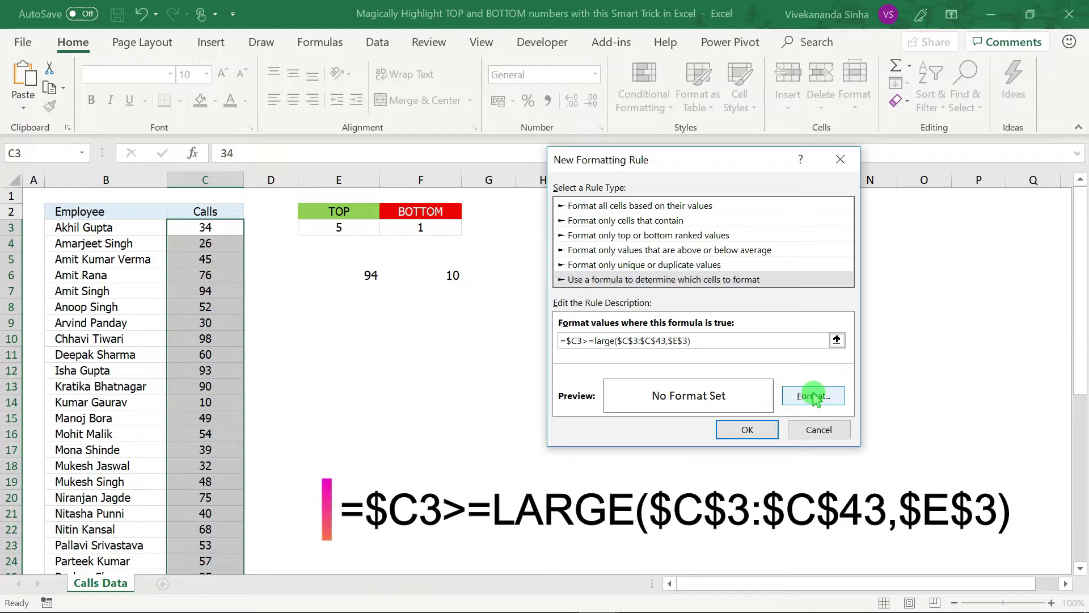
click(803, 396)
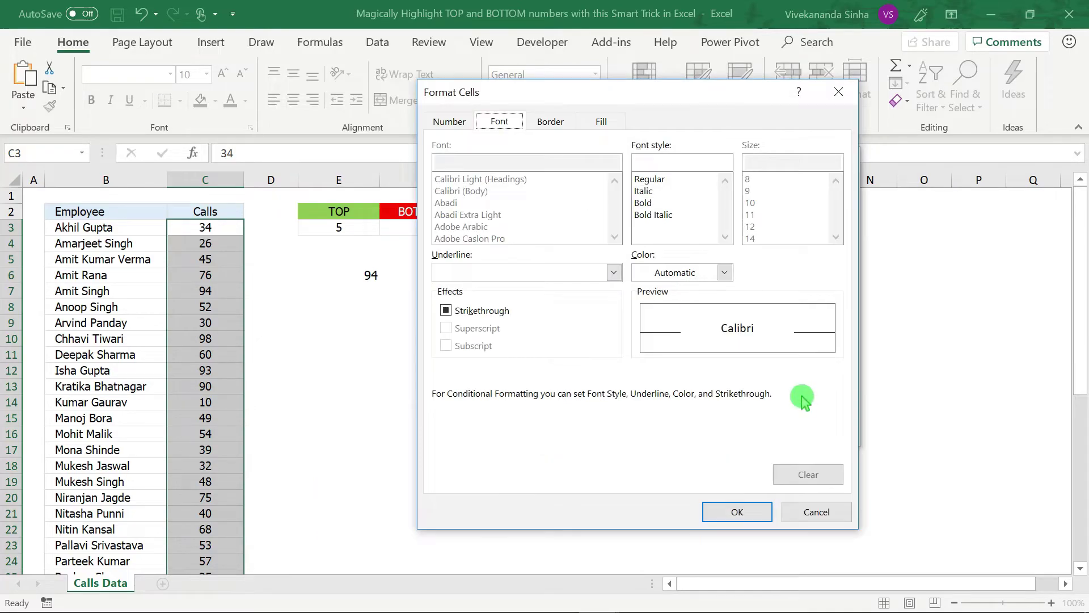
click(606, 122)
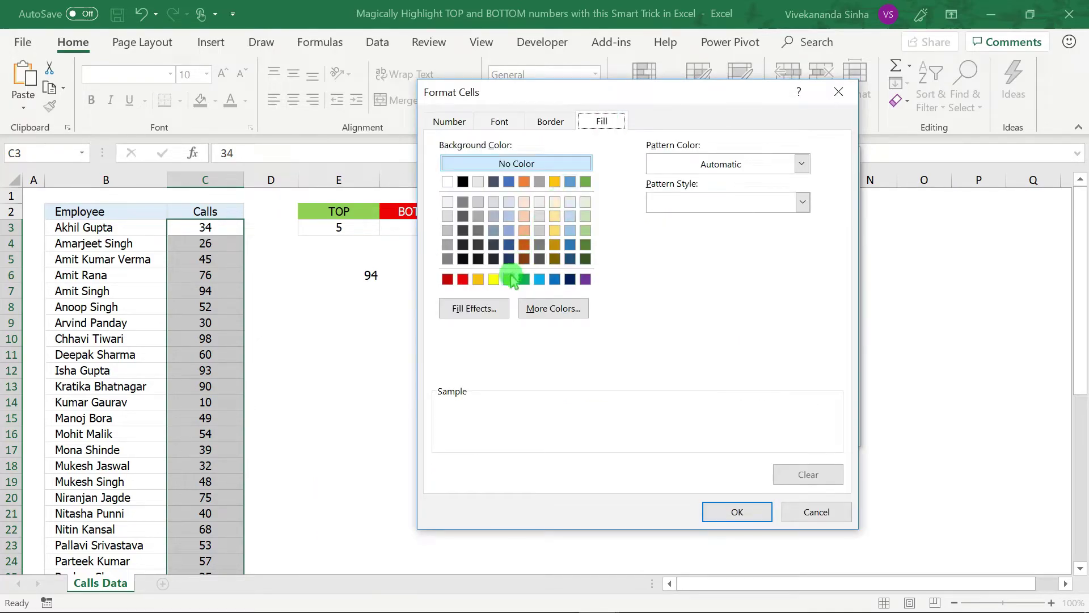
click(509, 279)
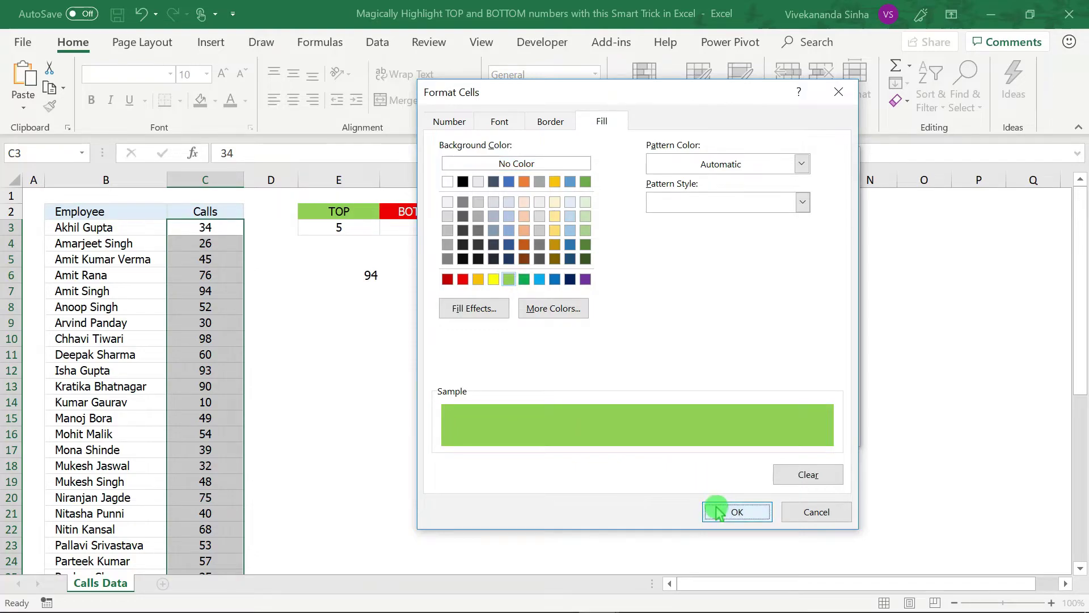
click(732, 513)
click(747, 431)
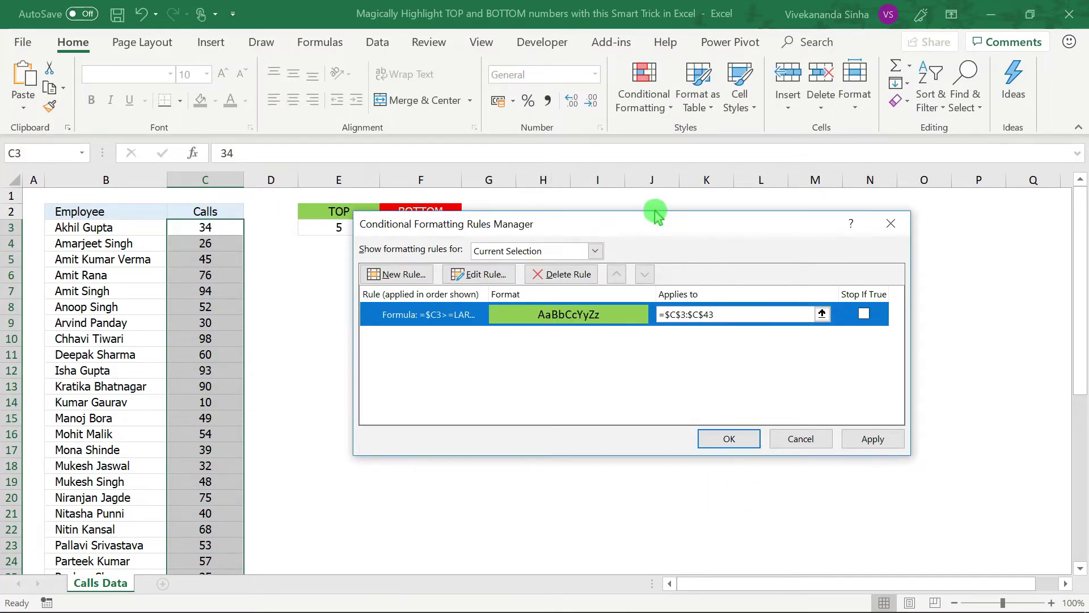
drag(627, 224, 694, 285)
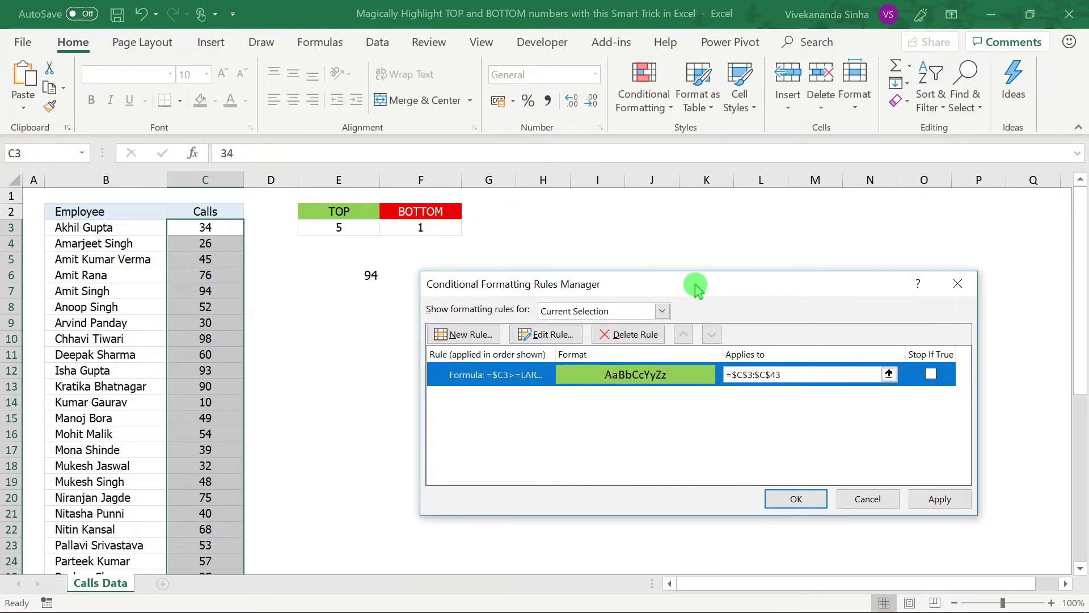
- Start a second formula-based conditional formatting rule for the Calls values and move its dialog clear of the TOP and BOTTOM cells
click(454, 339)
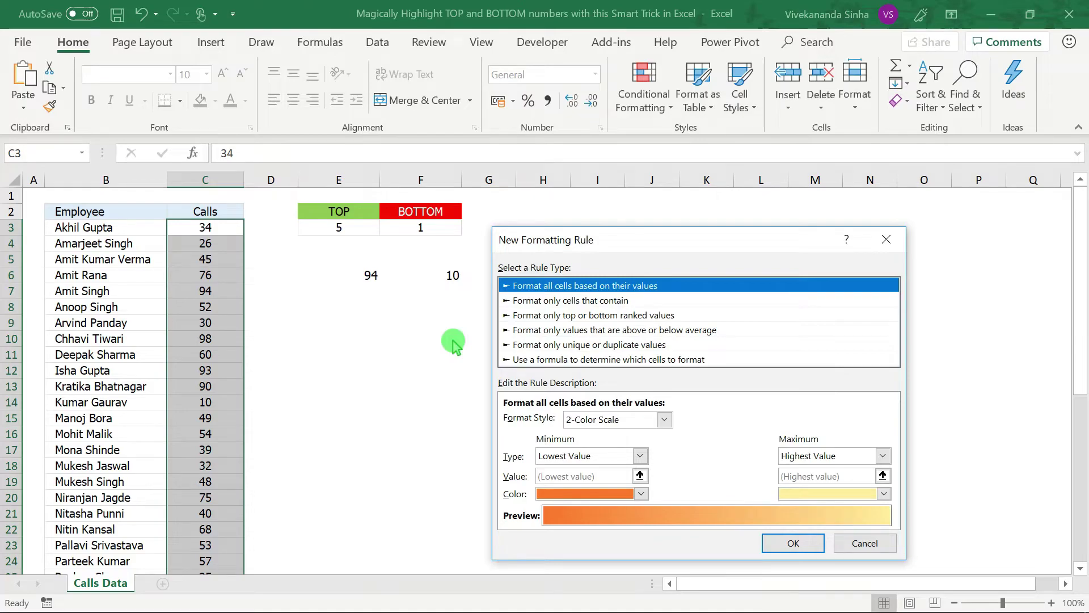
click(536, 359)
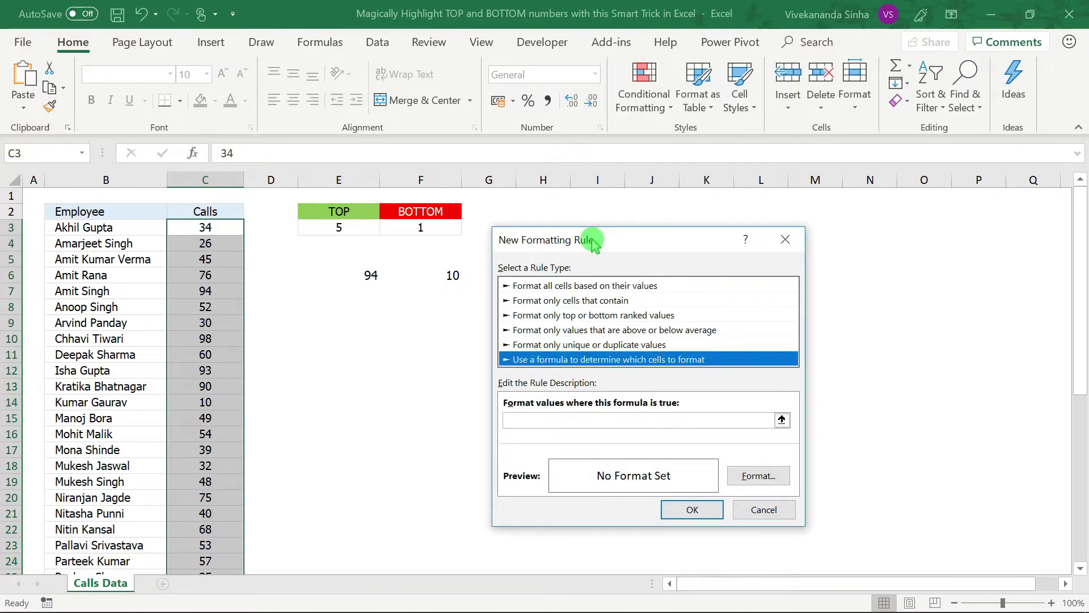
drag(593, 239, 653, 117)
- Enter =$C3<=small($C$3:$C$43,$F$3) as the formula of the second formatting rule
click(590, 299)
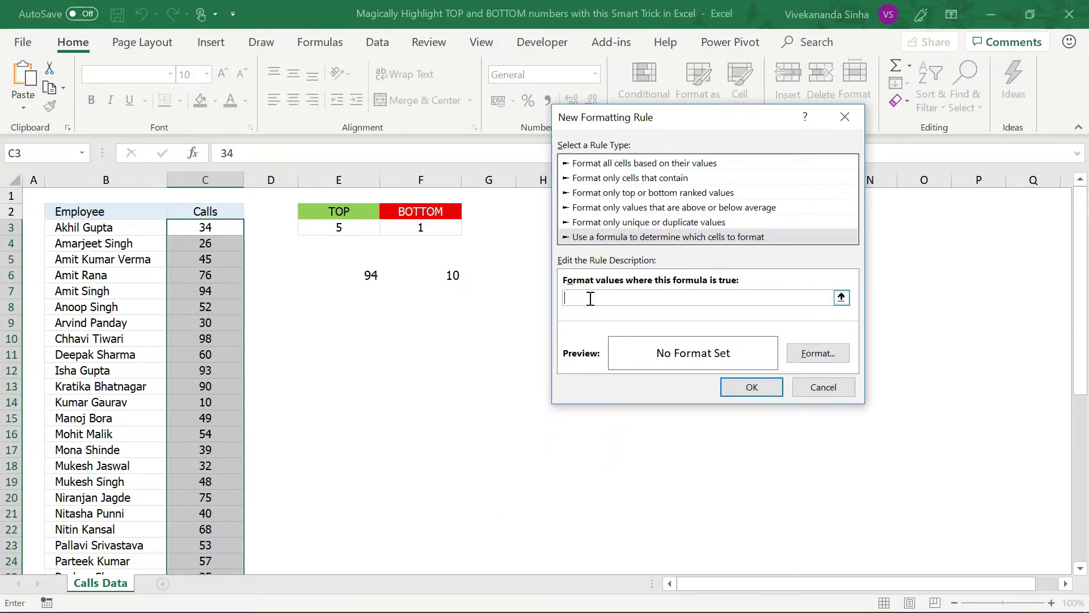
text(=)
click(215, 227)
key(F4)
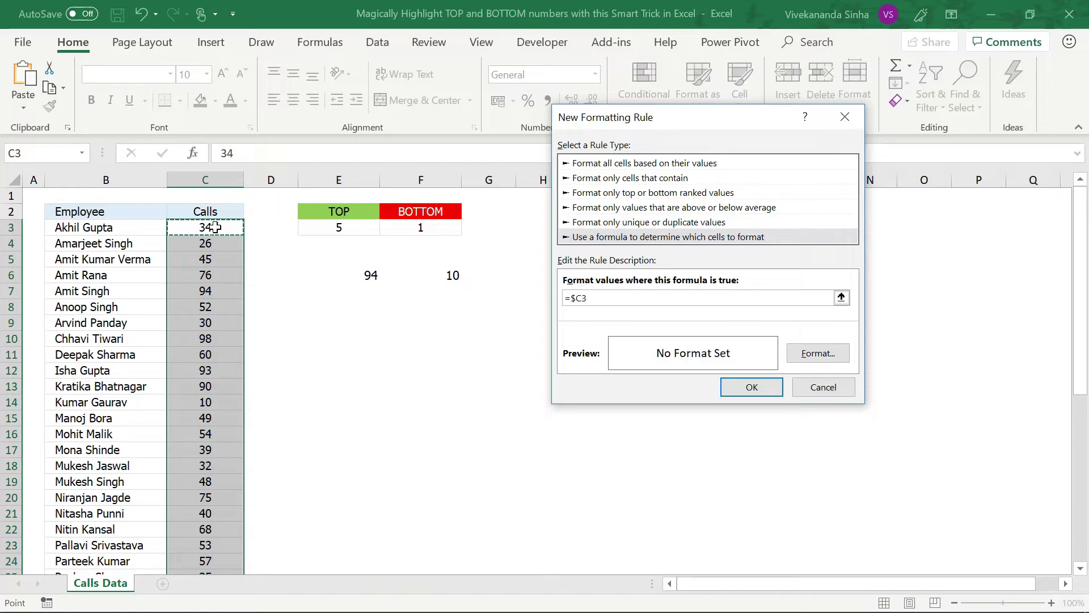
text(<=small()
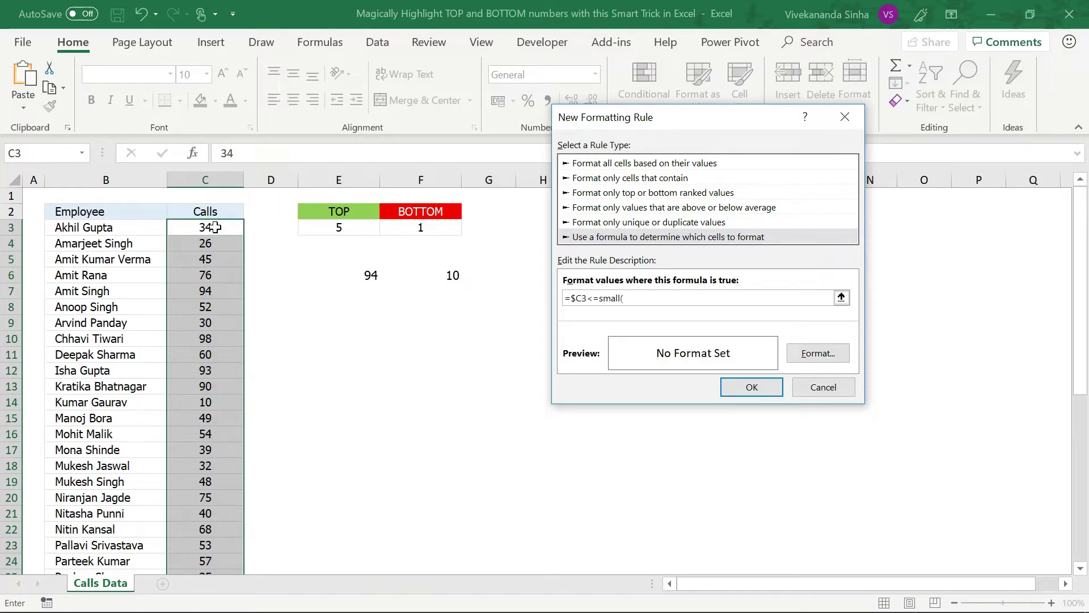
click(215, 227)
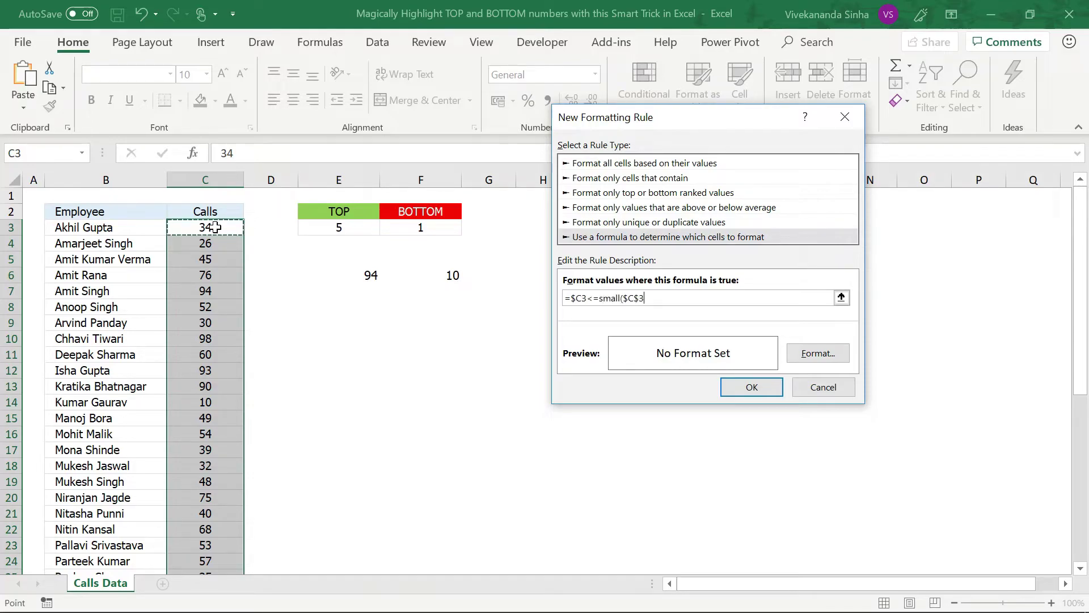
key(ctrl+shift+Down)
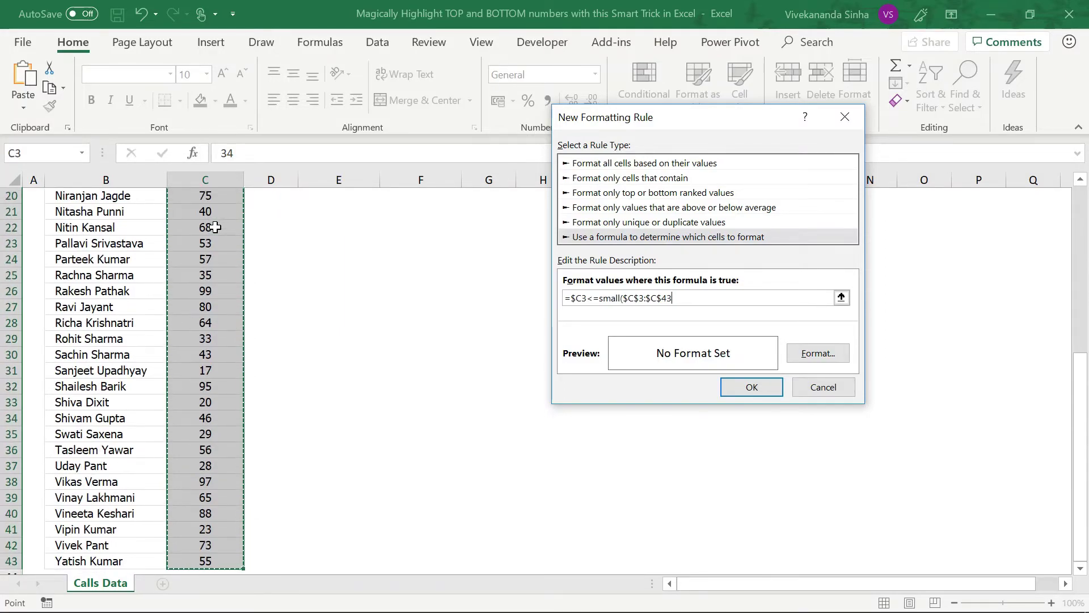
text(,)
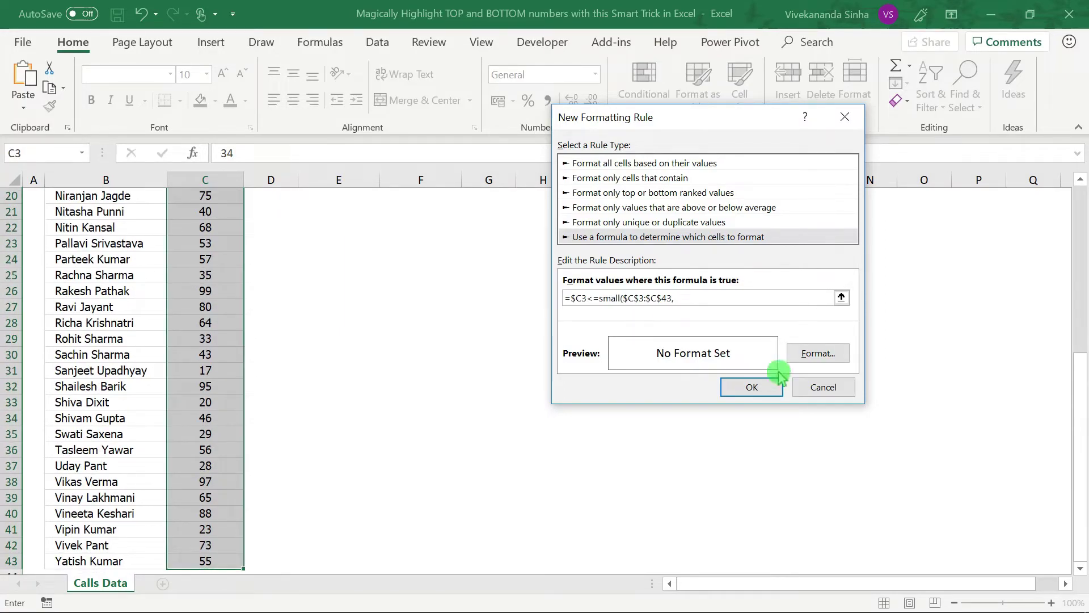
drag(1080, 372, 1079, 198)
click(432, 228)
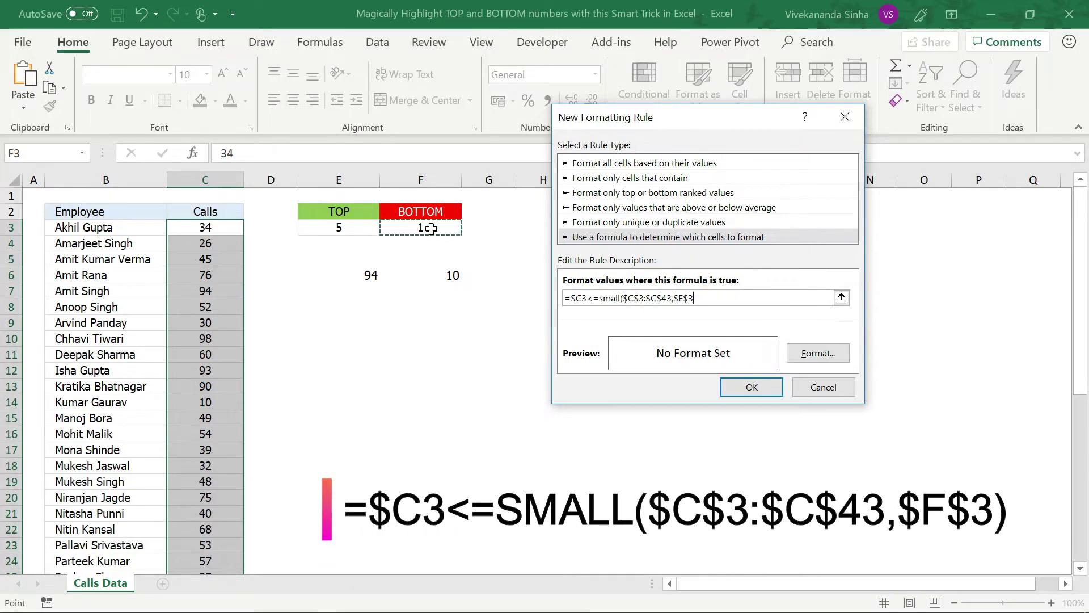
text())
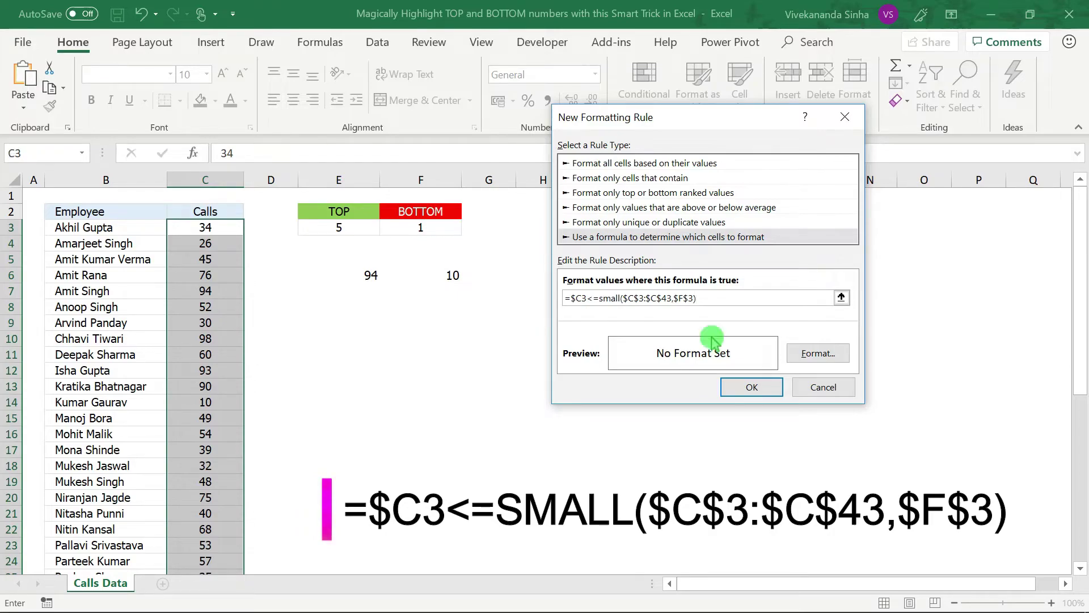
- Give the SMALL rule a red fill with a white font, and apply both rules to the Calls values
click(807, 353)
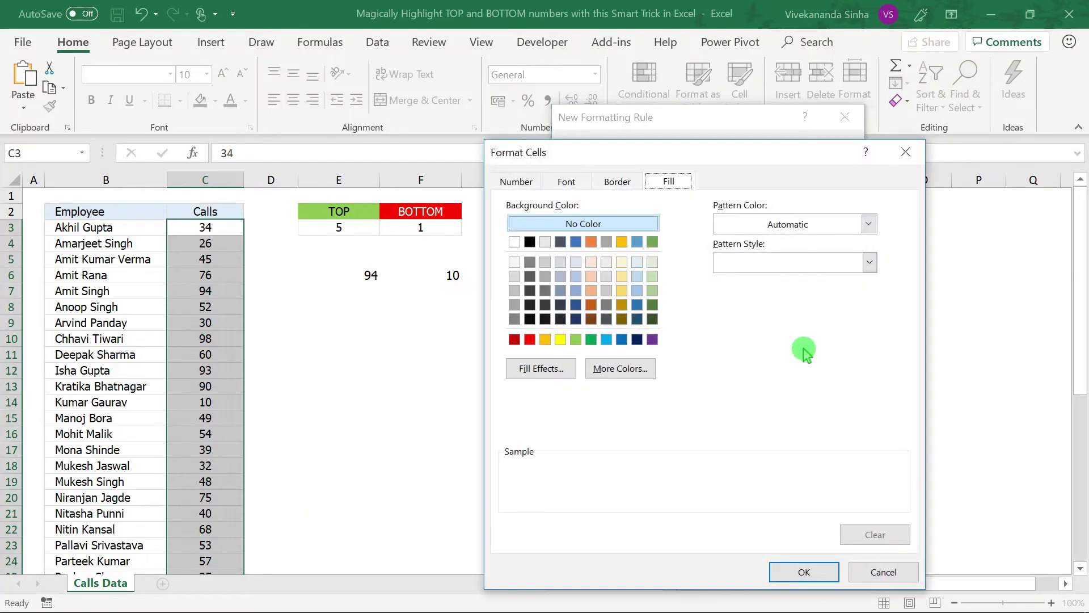
click(531, 339)
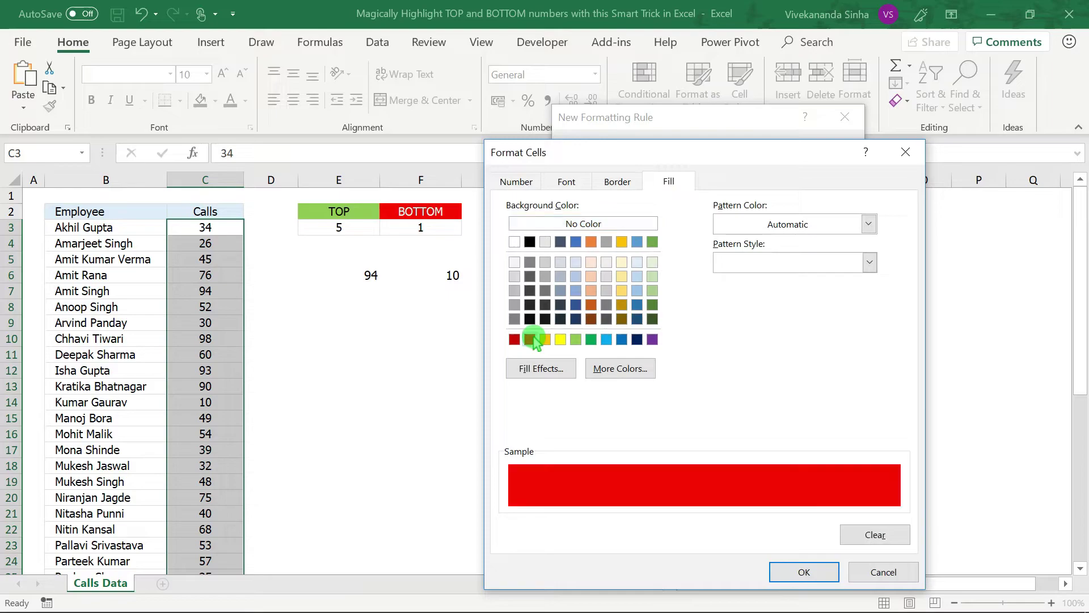
click(567, 182)
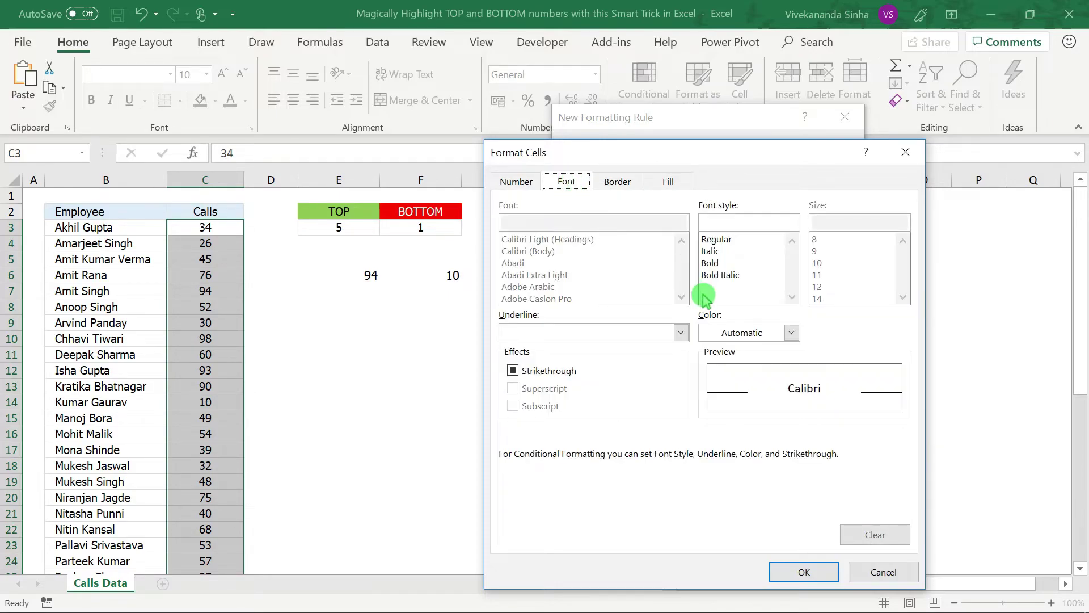
click(728, 329)
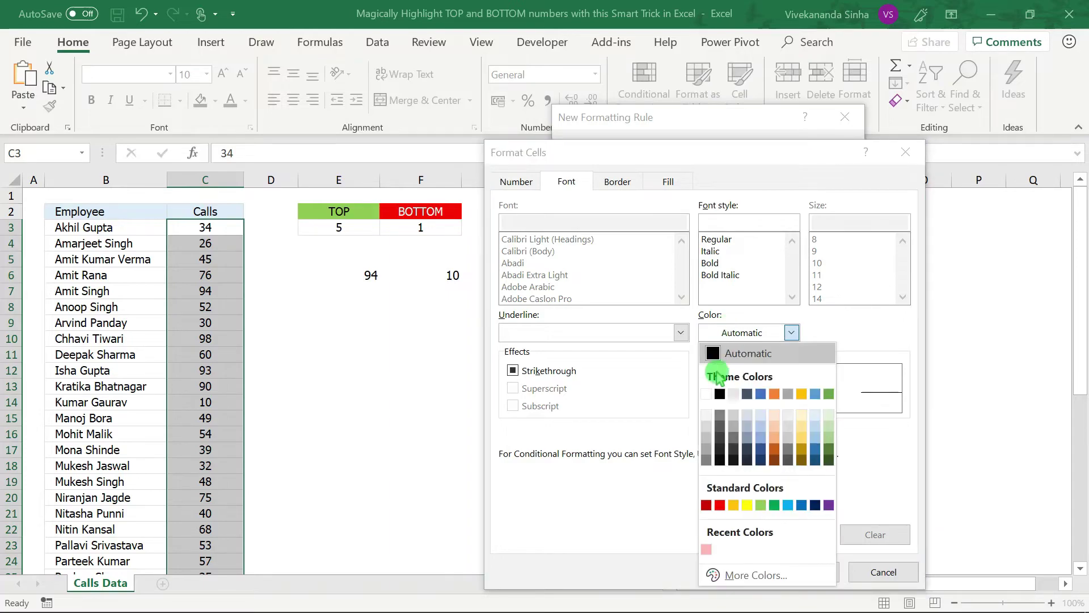
click(706, 395)
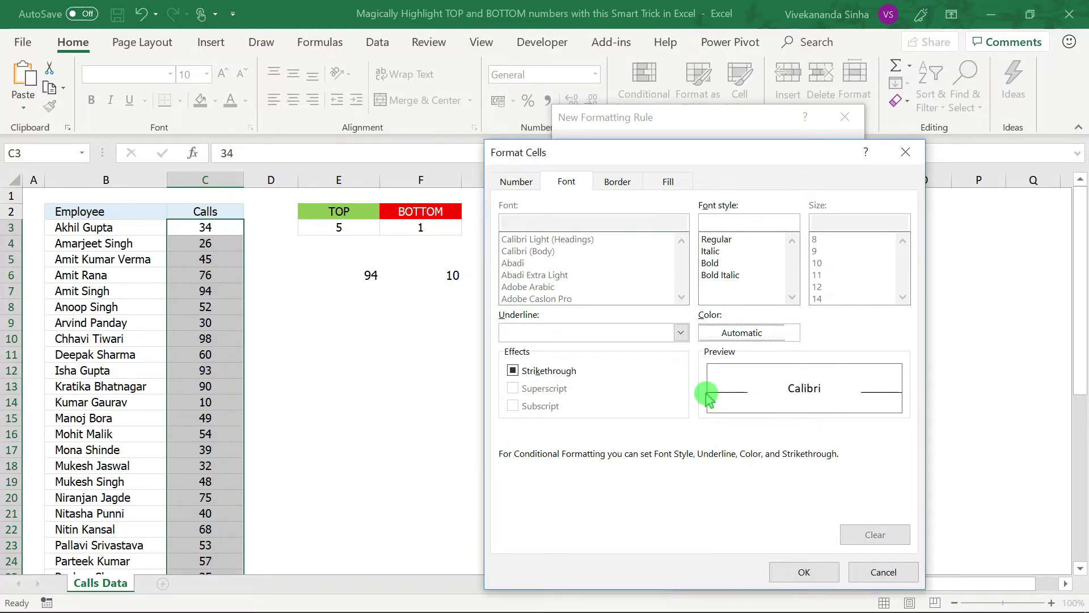
click(792, 570)
click(752, 388)
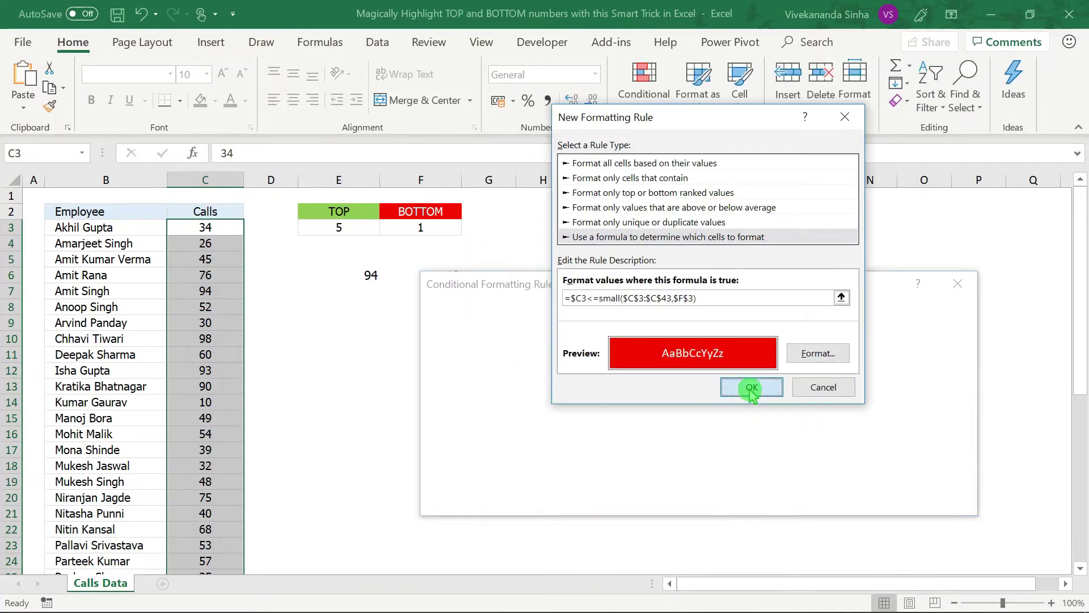
click(798, 498)
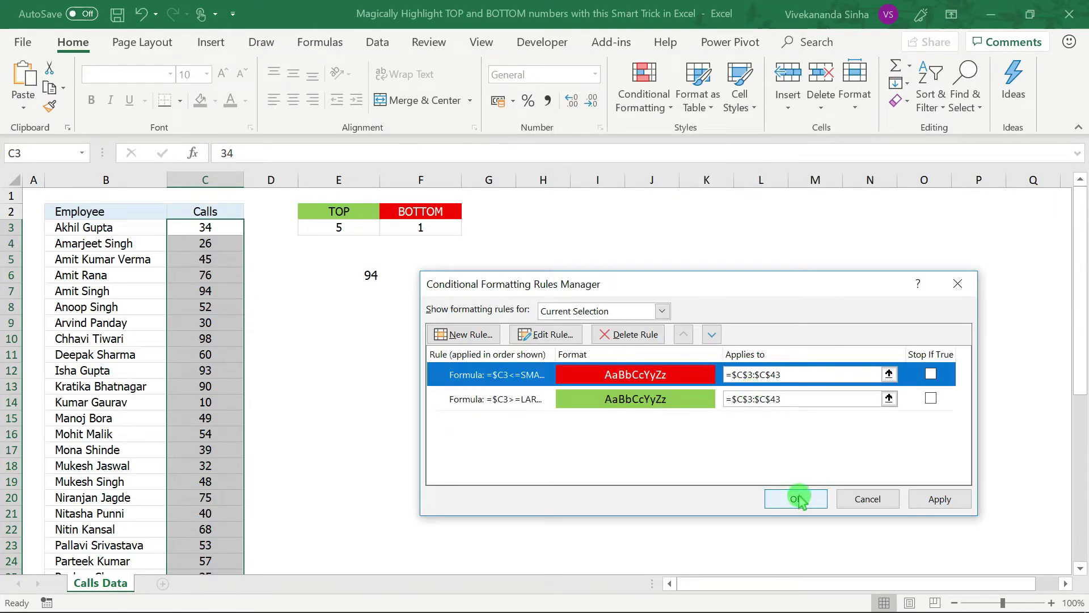
- Set the TOP count in E3 to 1 and check the highlighting down the Calls column
click(220, 228)
click(339, 229)
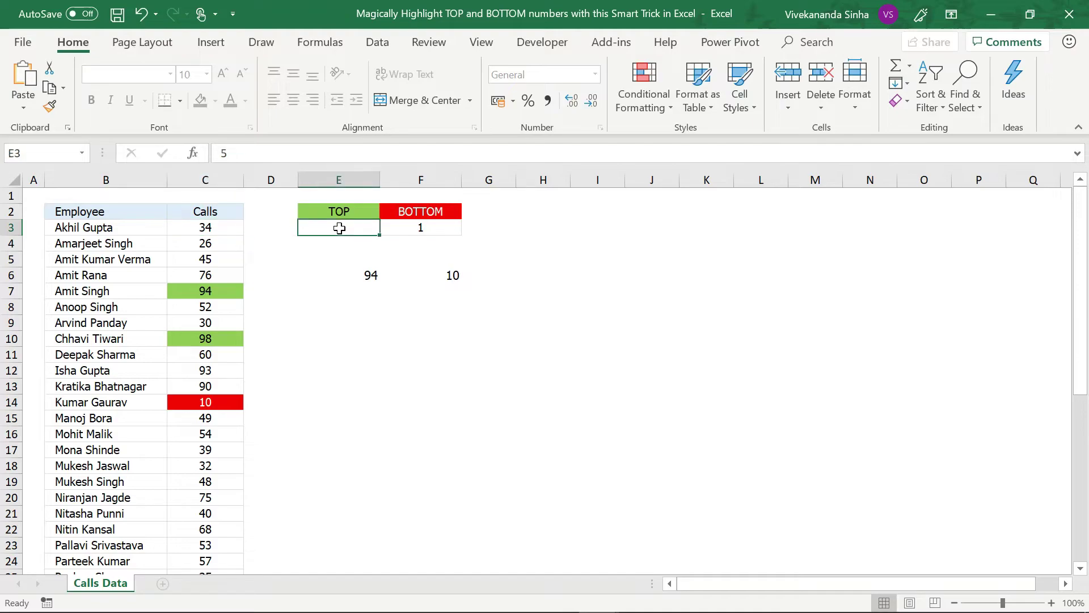
text(1)
key(Return)
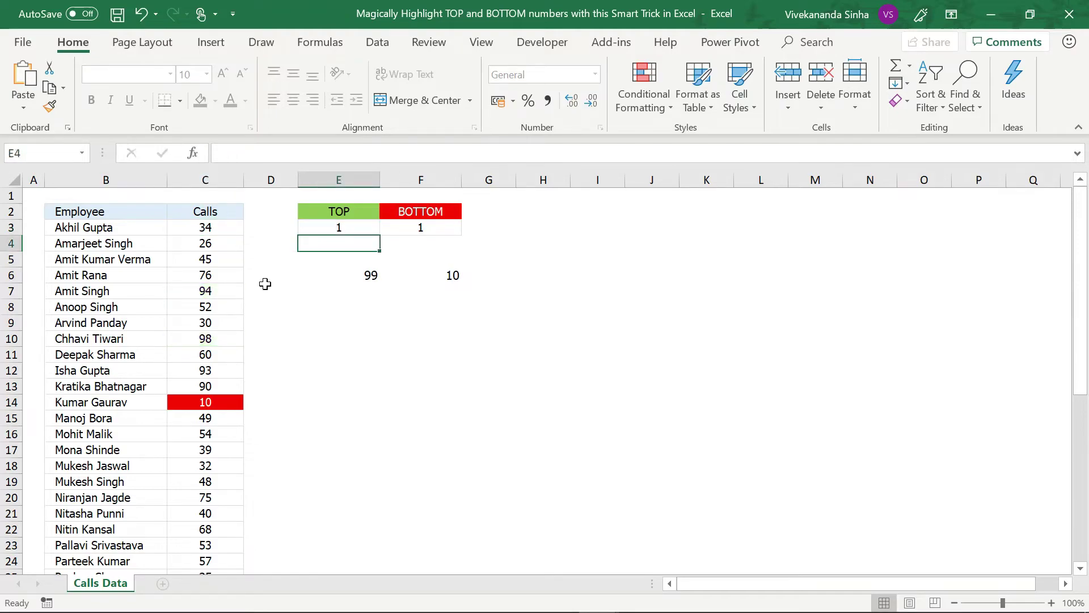
click(206, 308)
scroll(207, 309, down, 6)
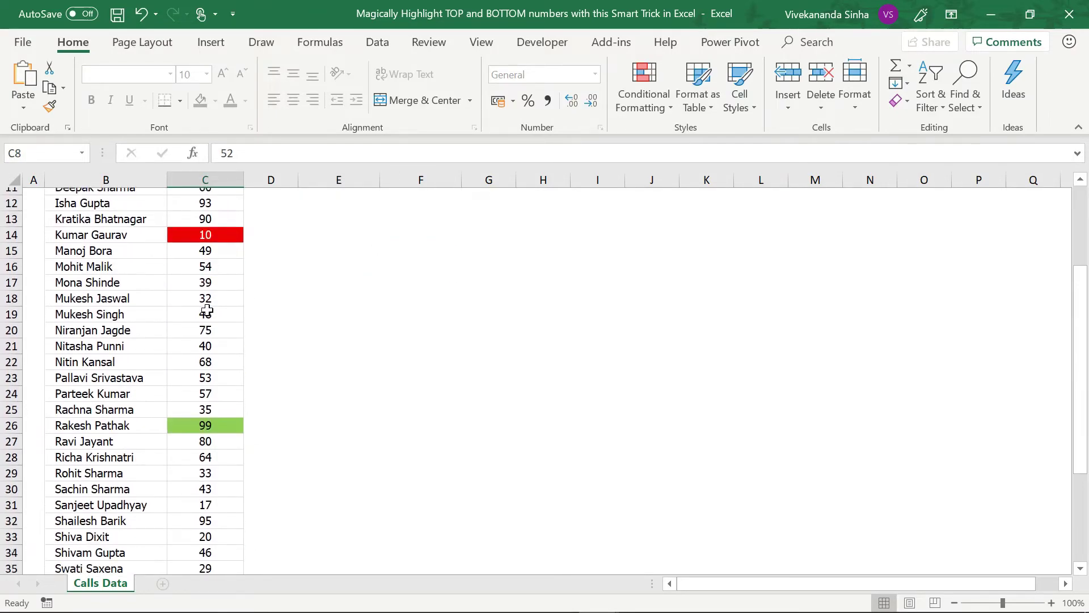
scroll(206, 309, up, 6)
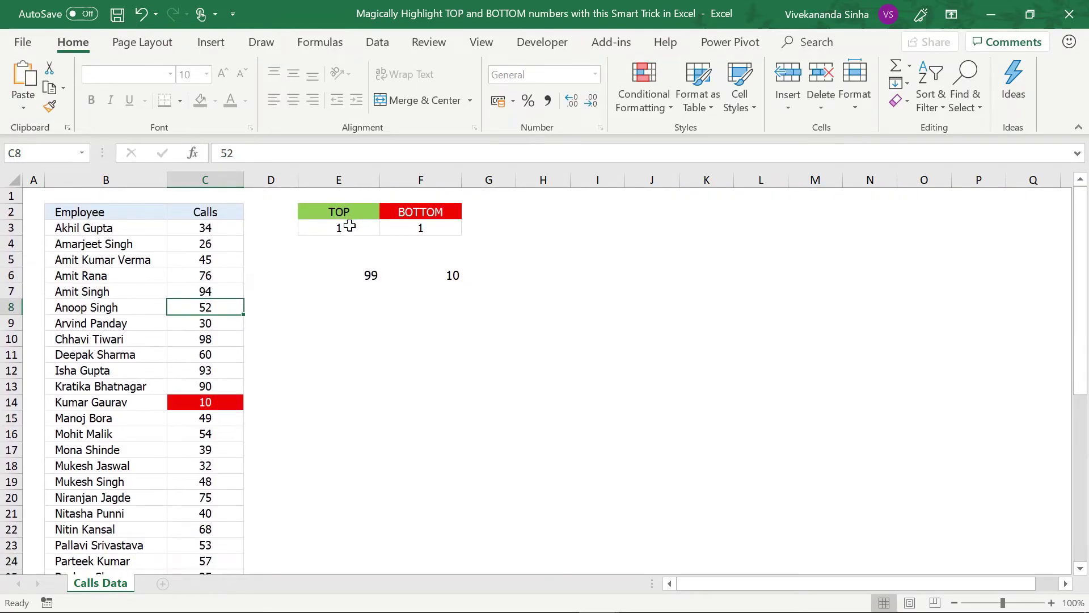
- Set both the TOP count in E3 and the BOTTOM count in F3 to 5
click(350, 226)
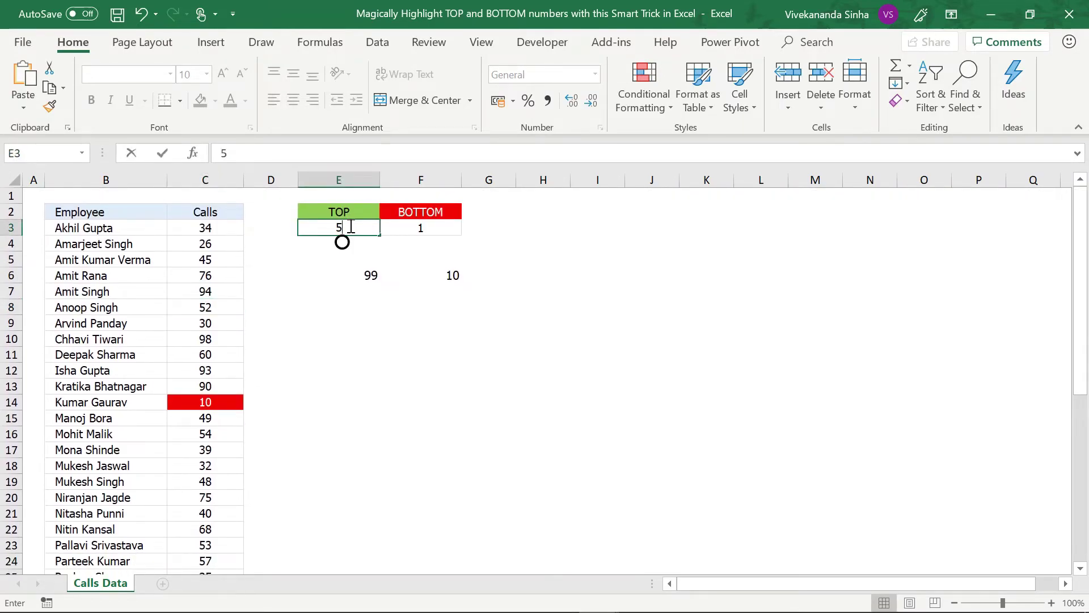
text(5)
key(Tab)
text(1)
key(BackSpace)
text(5)
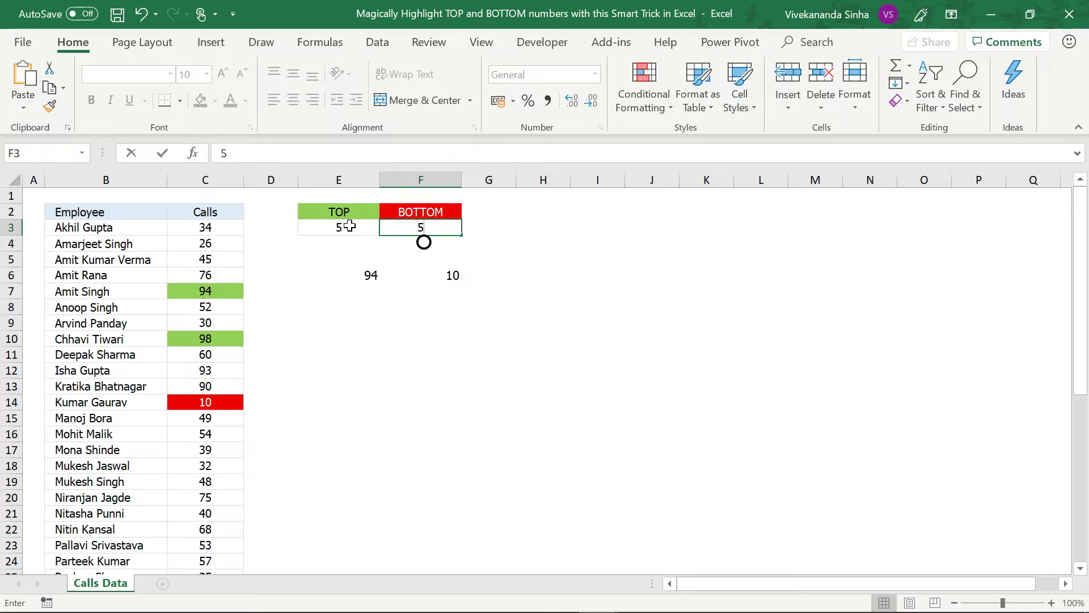
key(Return)
- Review the green and red highlighted values down the Calls column, and return to the TOP count in E3
click(230, 243)
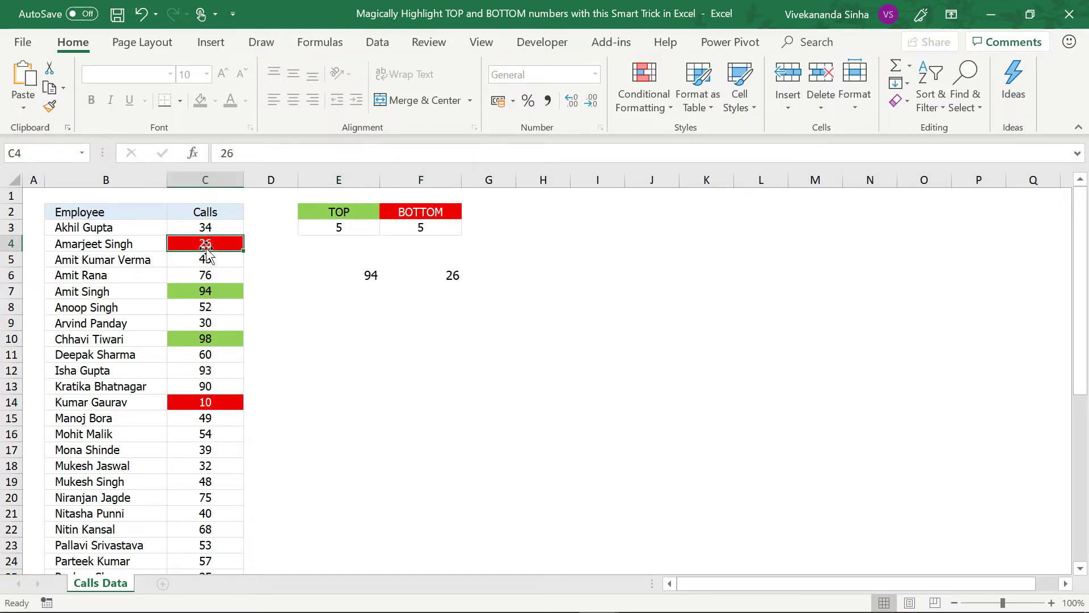
scroll(187, 358, down, 4)
scroll(187, 358, down, 2)
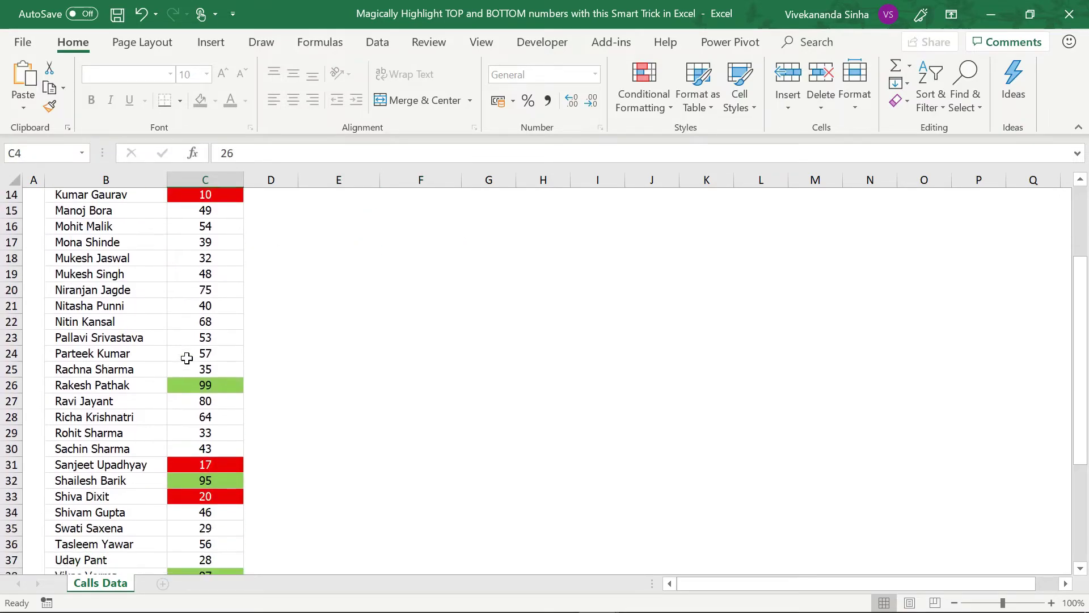
scroll(187, 358, up, 6)
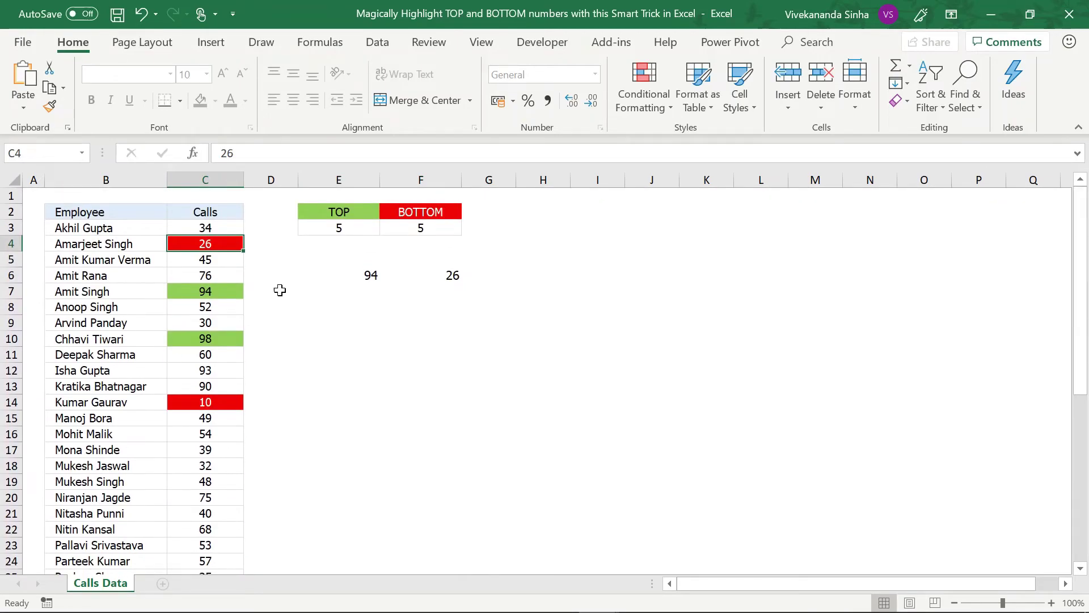
click(335, 227)
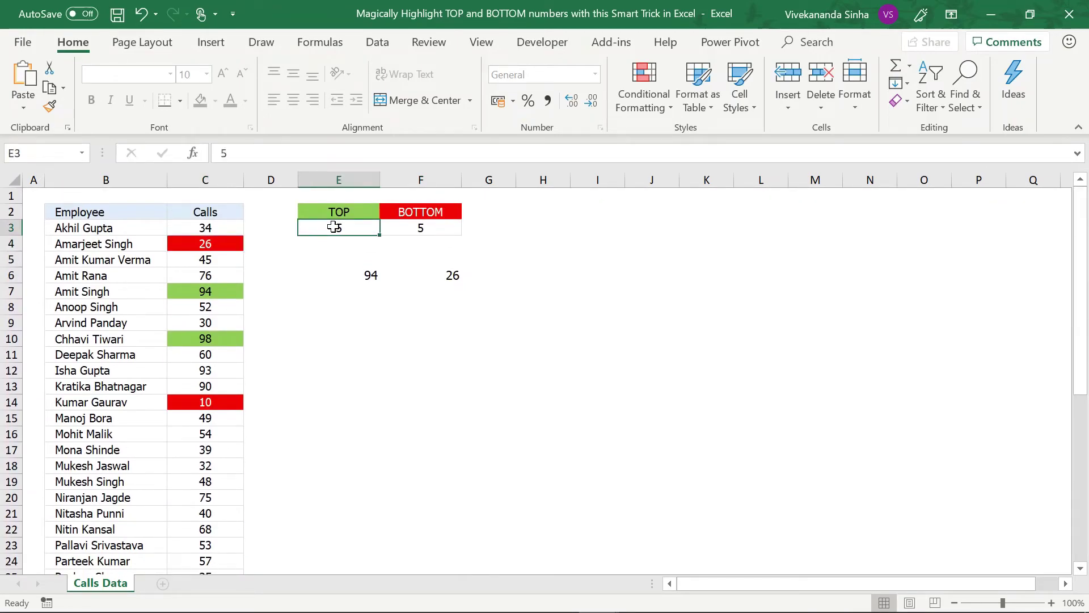